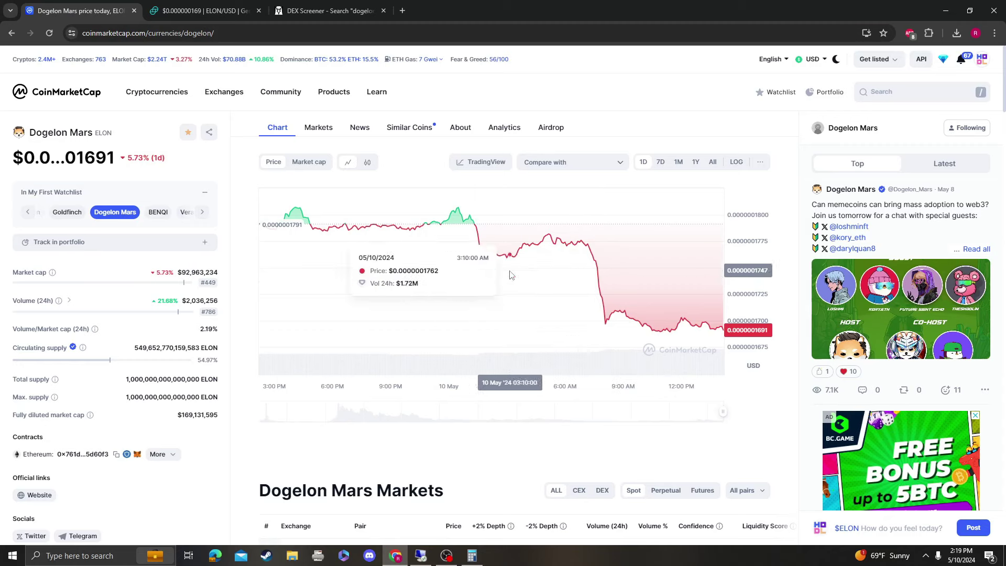
- Set the Dogelon Mars price chart to a one-year (1Y) range
scroll(602, 277, "down", 5)
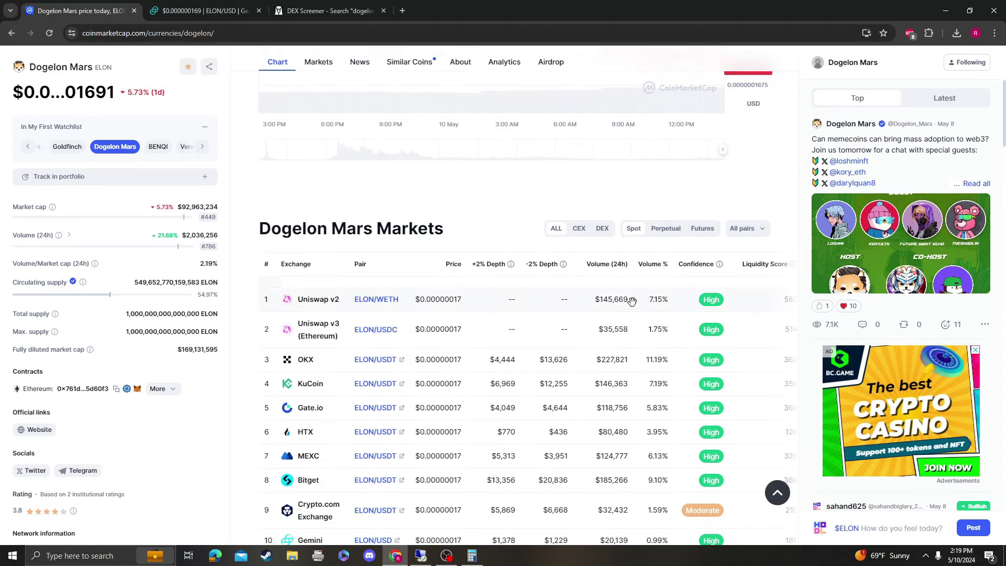
scroll(590, 303, "up", 5)
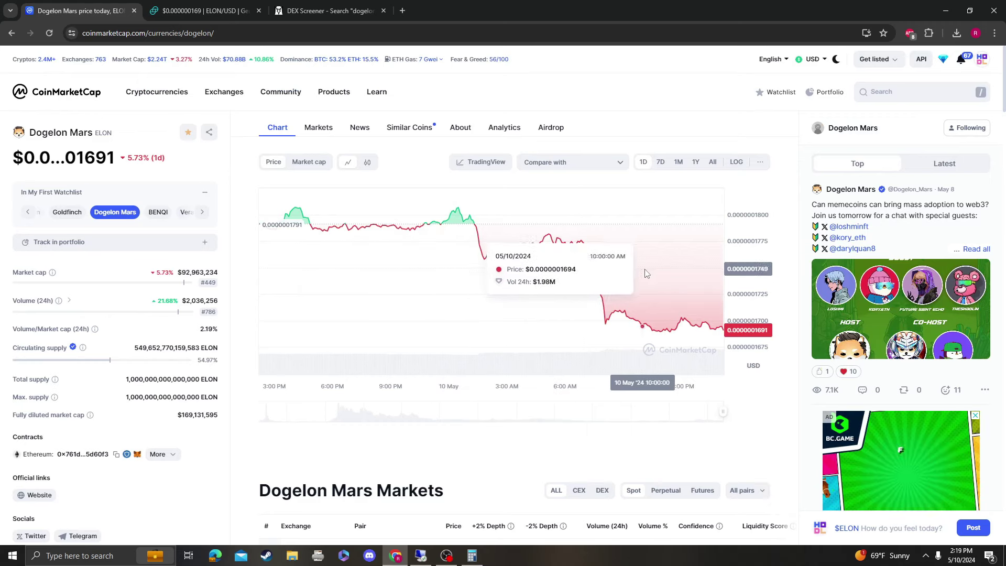
left_click(678, 163)
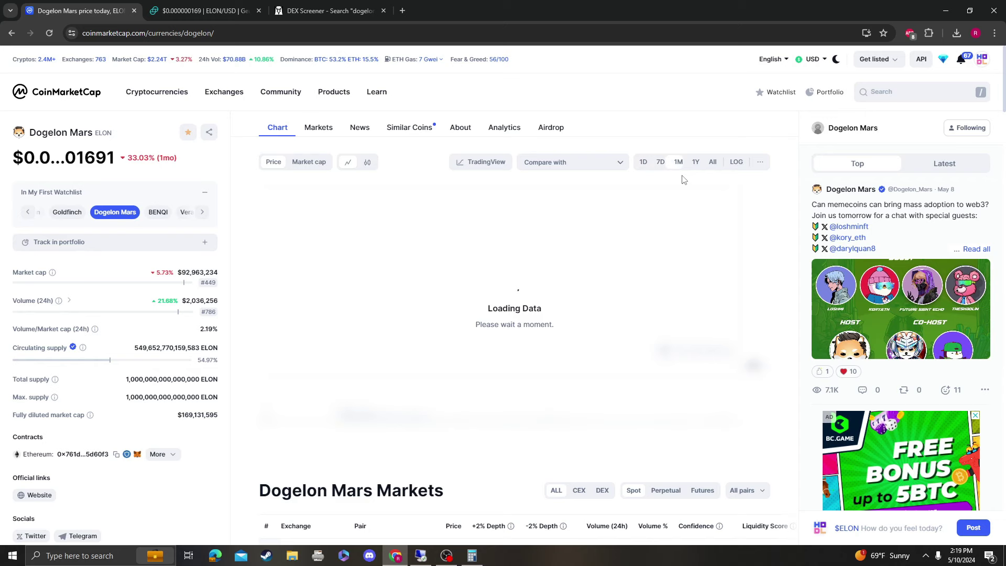
left_click(696, 162)
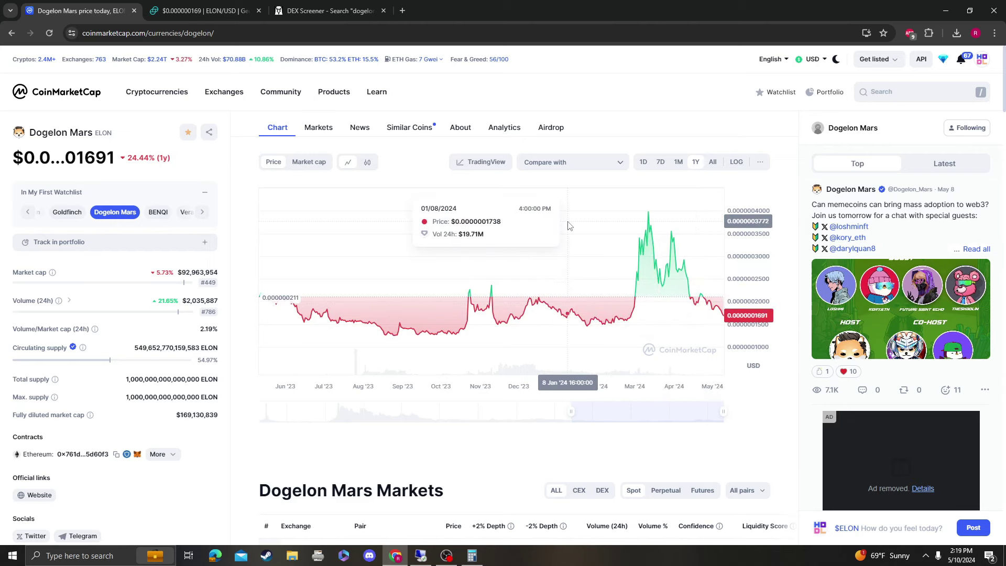
- Bring up the DEX Screener search results for dogelon
scroll(567, 314, "down", 2)
scroll(565, 334, "up", 2)
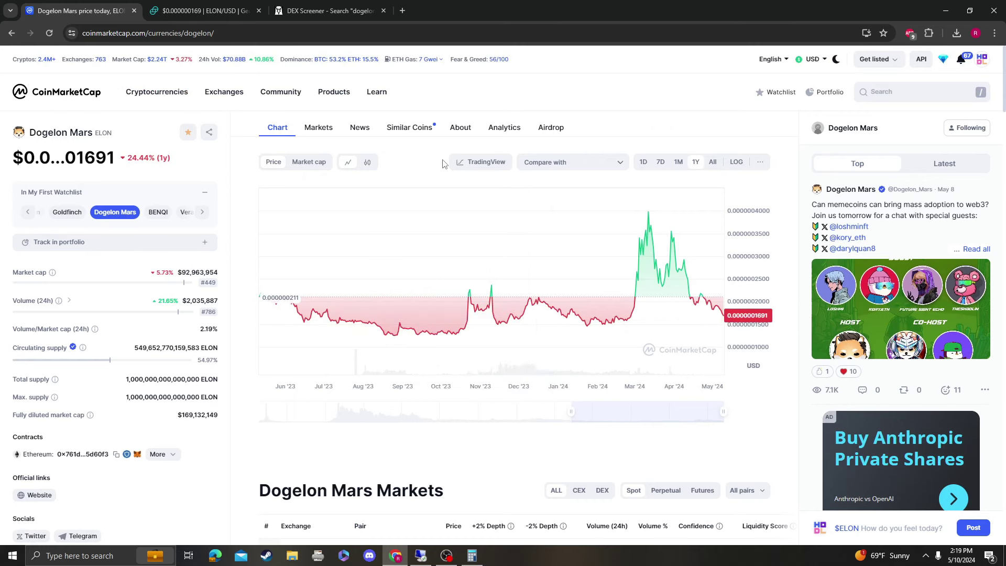
left_click(291, 6)
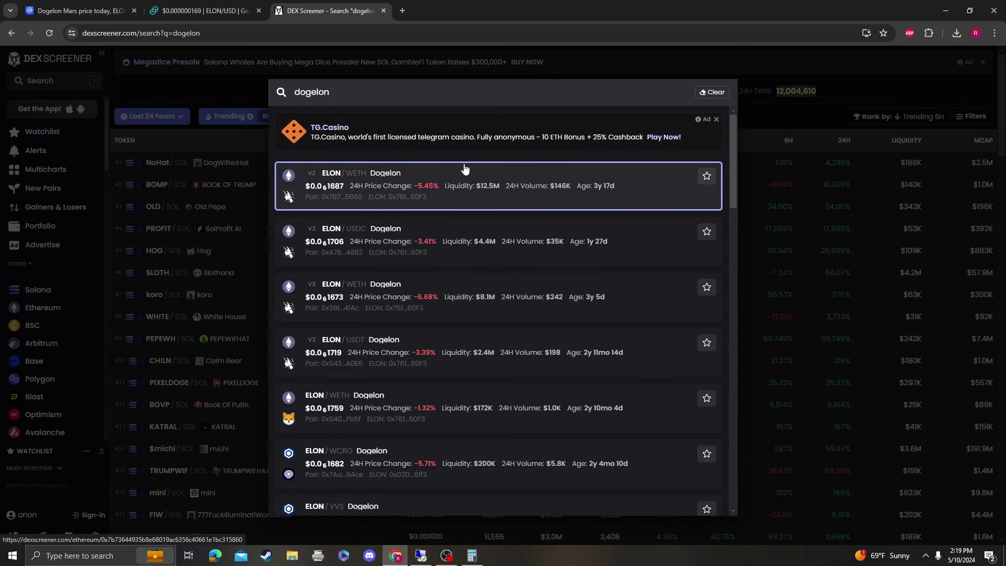
- Open Calculator beside the results and enter the first pair's liquidity, 12,500,000
left_click(472, 556)
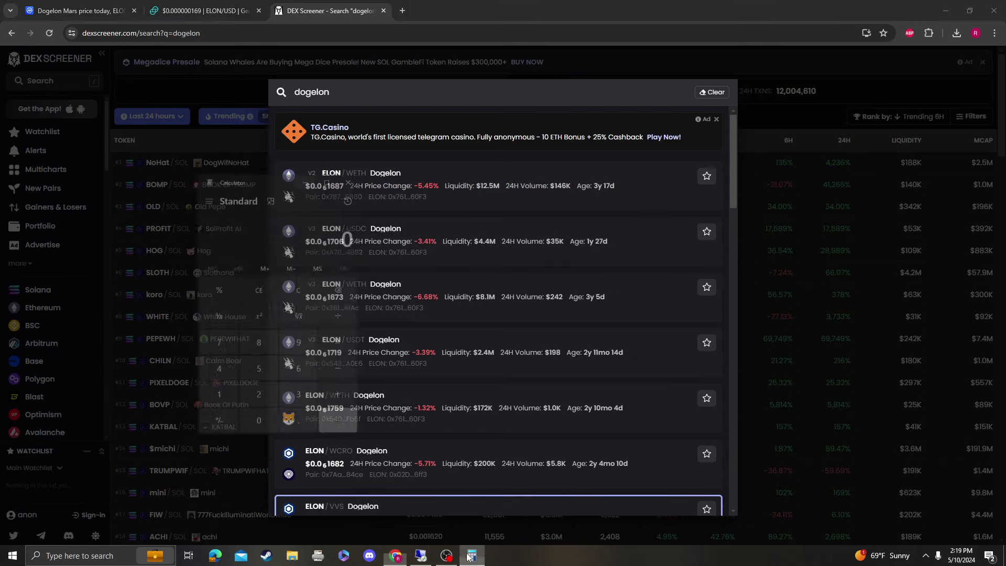
left_click_drag(257, 134, 190, 118)
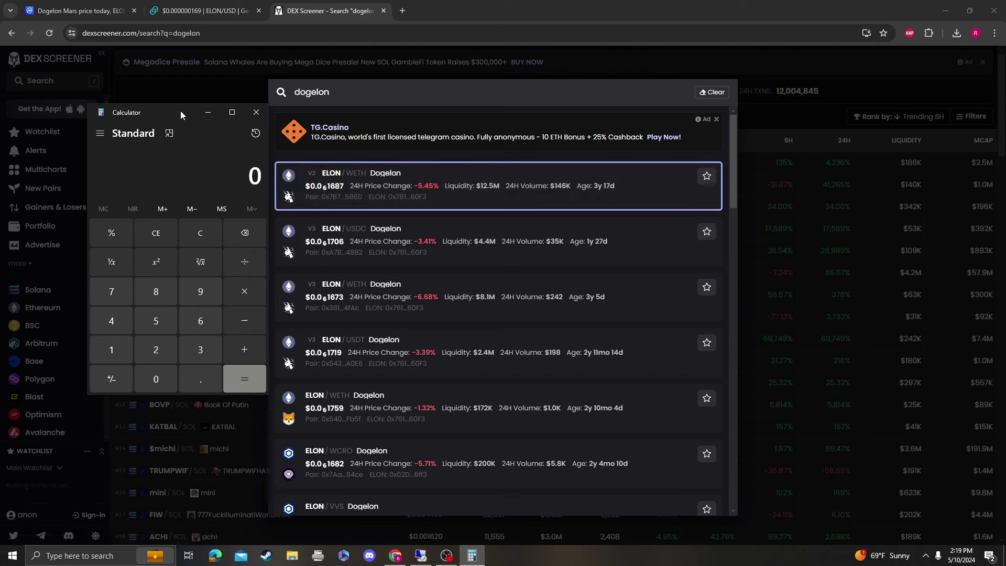
type("1,25")
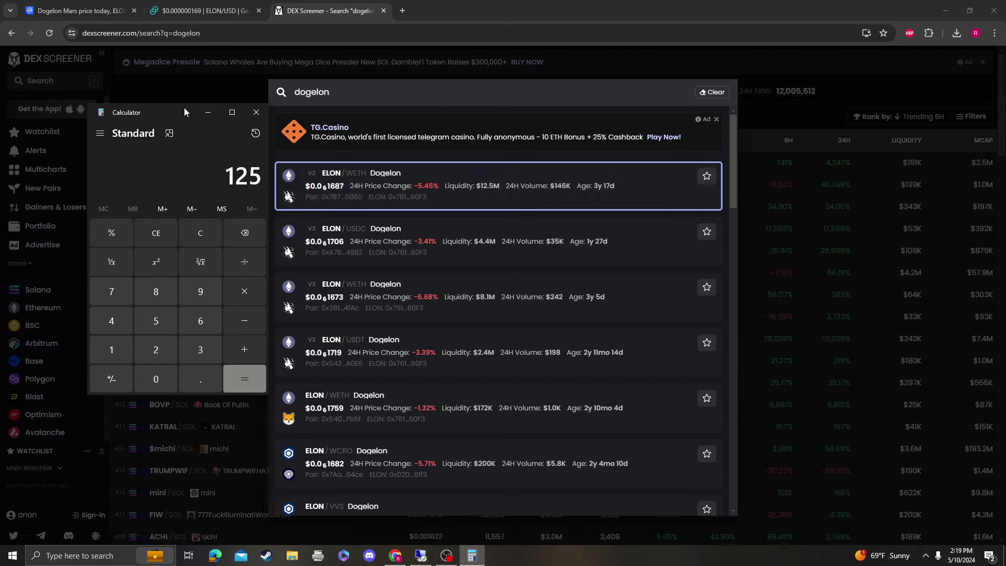
type("0,000,000")
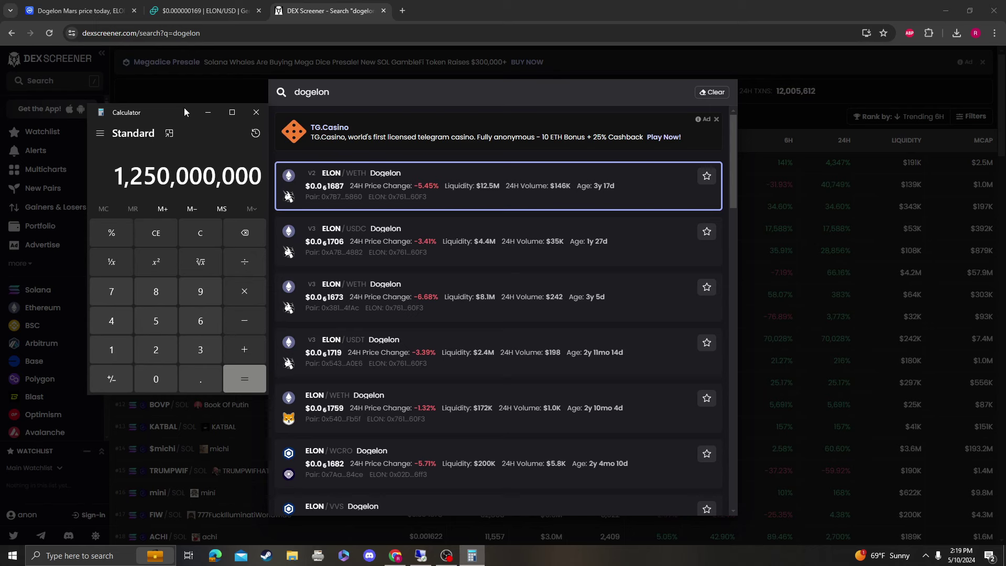
key("BackSpace")
key("BackSpace")
key("plus")
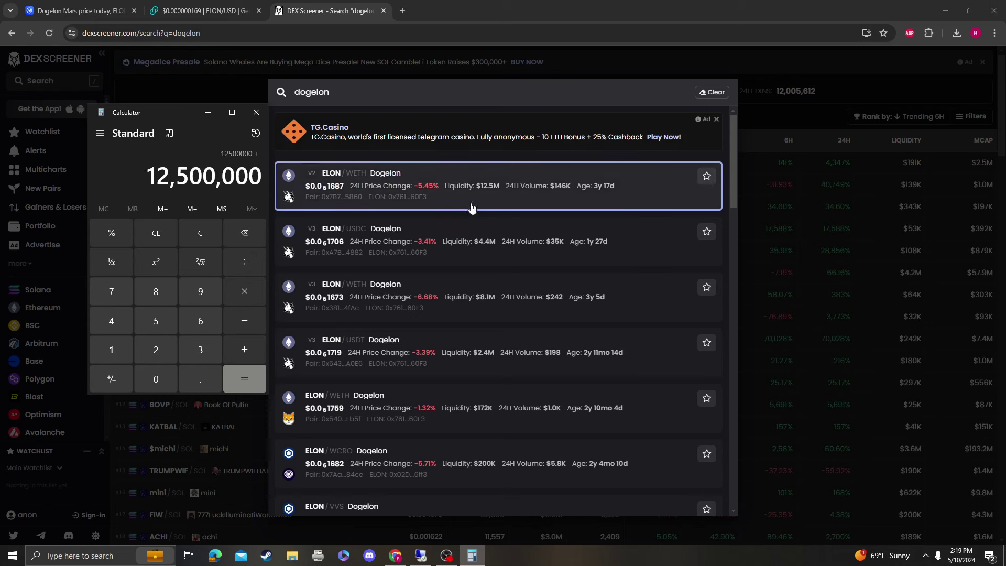
- Add the remaining ELON pairs' liquidity figures for a 27,636,000 running total
type("4,400")
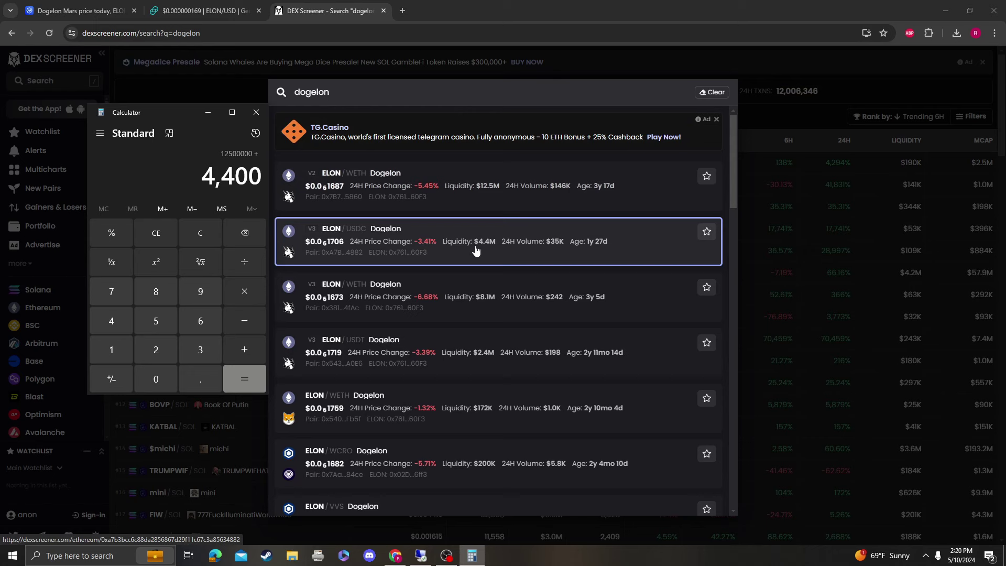
type("000")
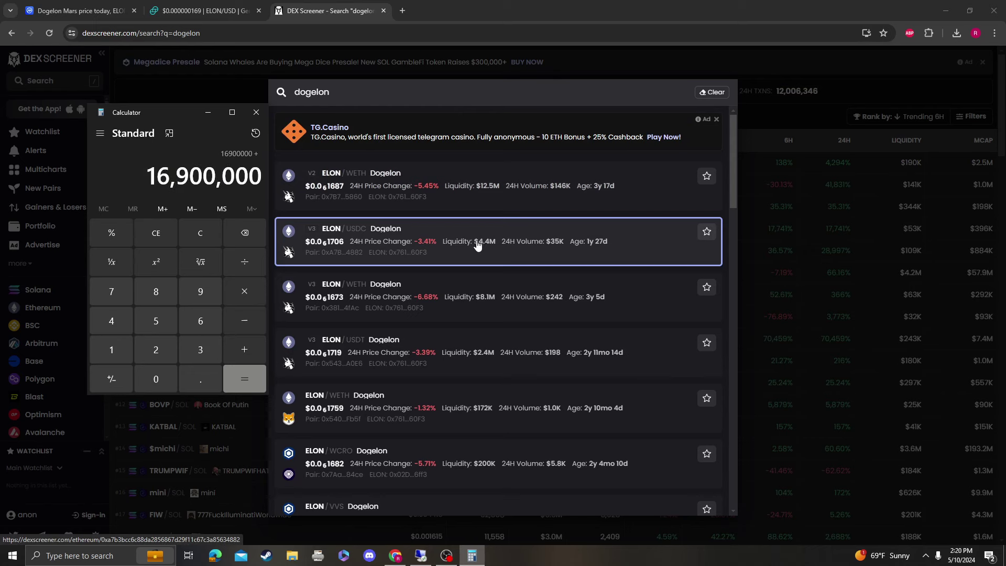
type("810000")
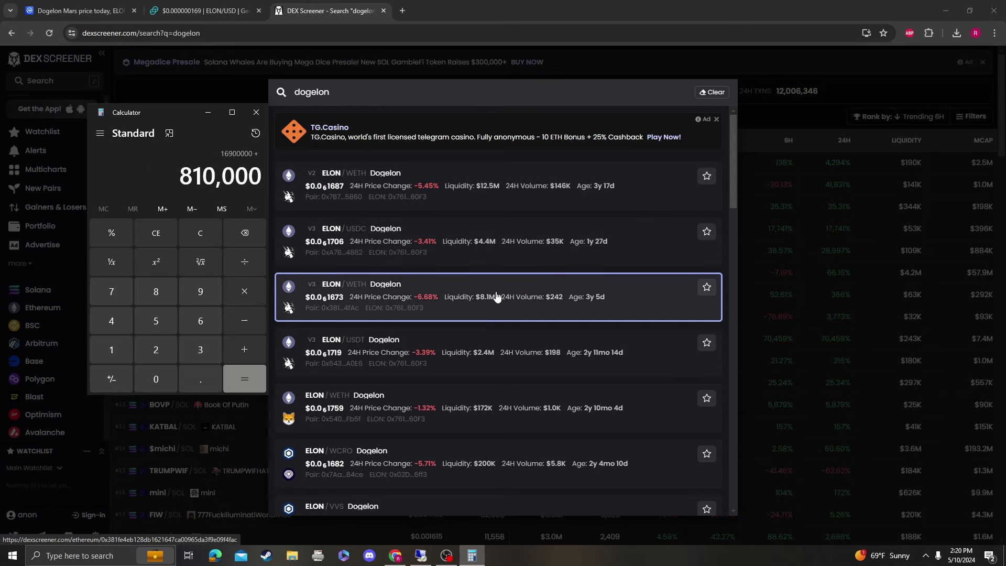
key("plus")
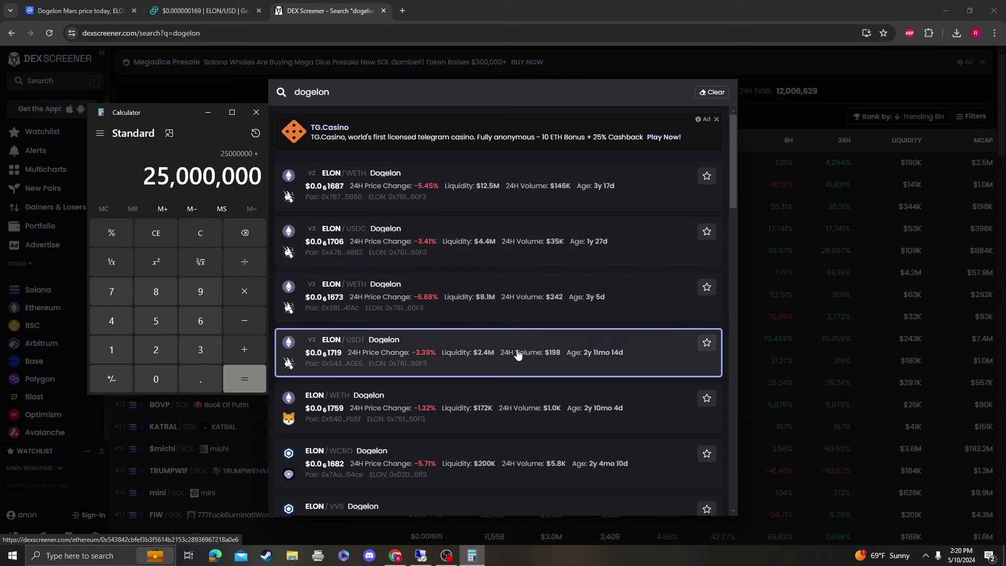
type("240000")
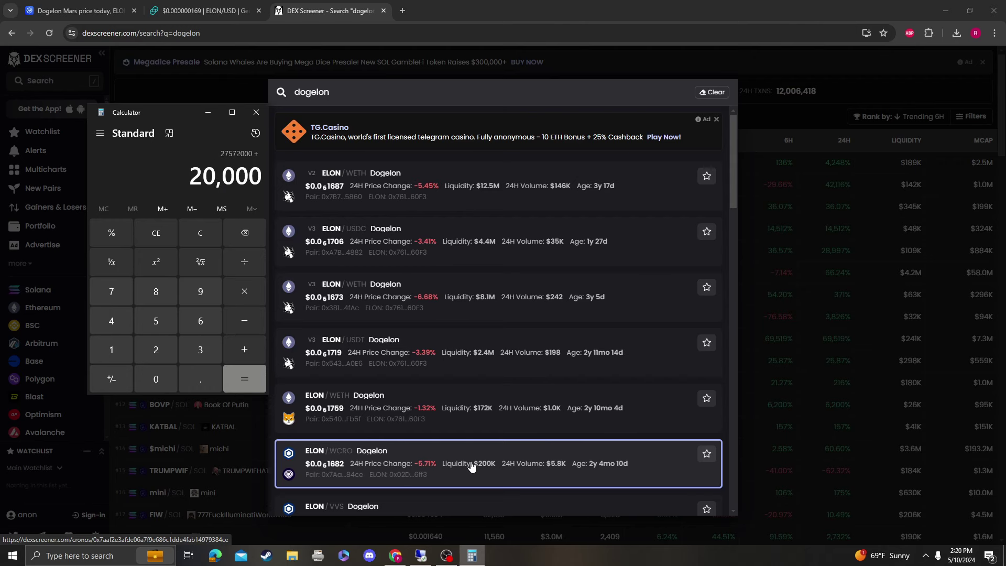
scroll(474, 460, "down", 2)
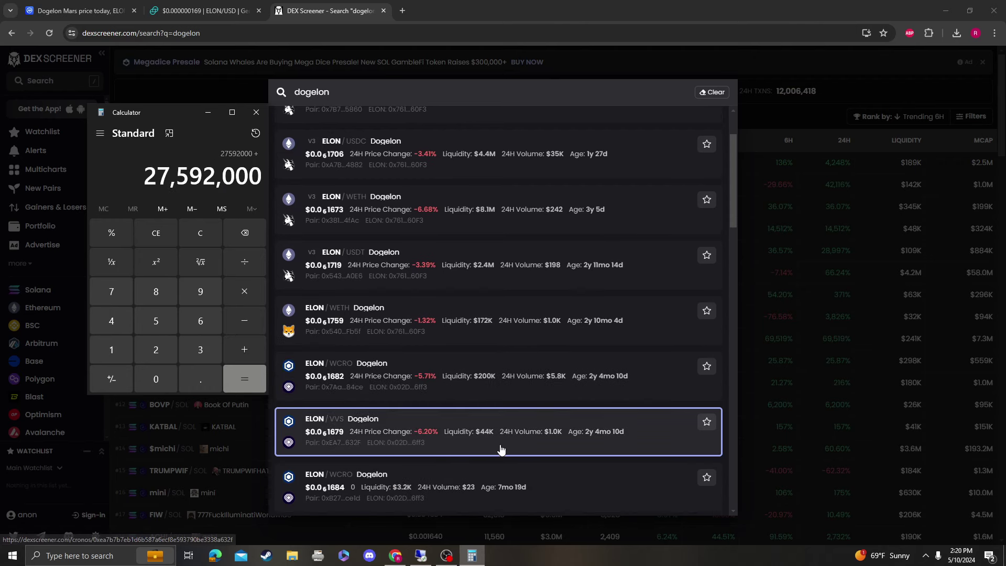
type("44,000")
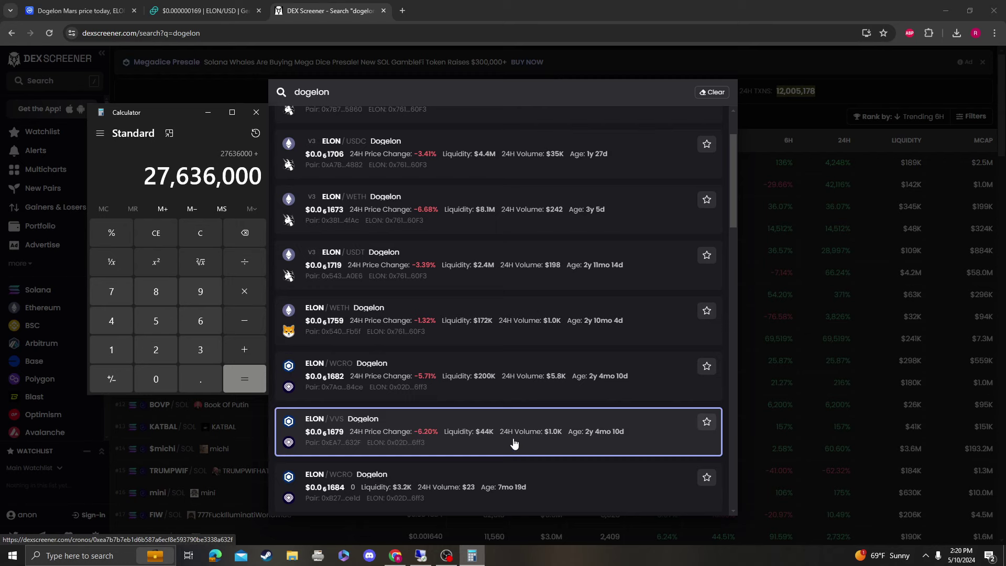
scroll(514, 444, "down", 2)
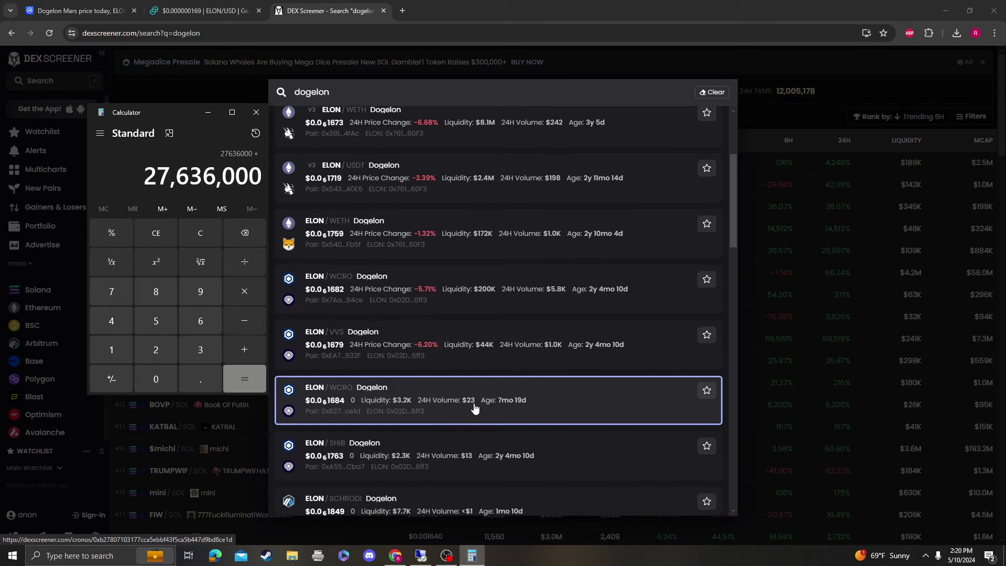
scroll(475, 408, "down", 6)
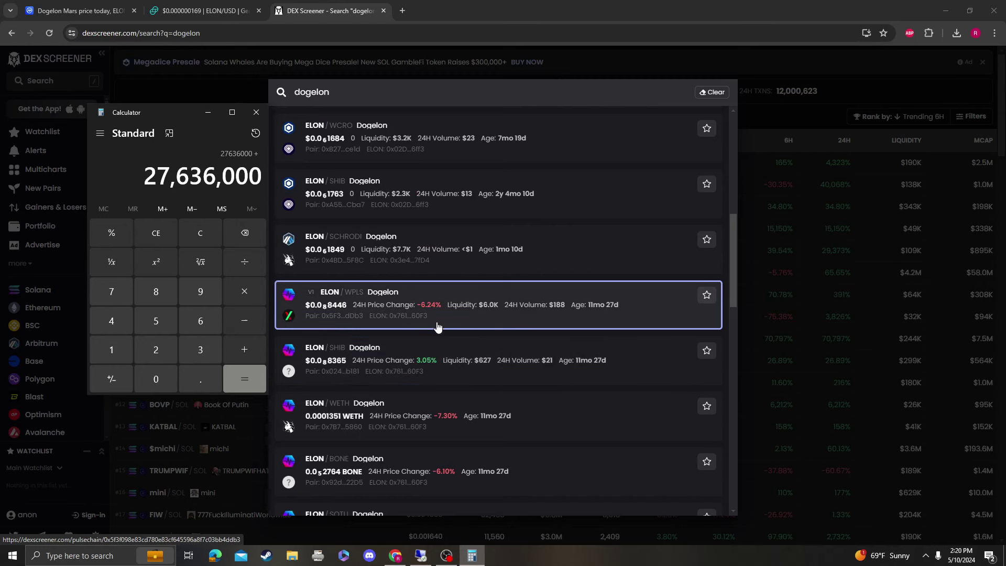
scroll(503, 367, "up", 8)
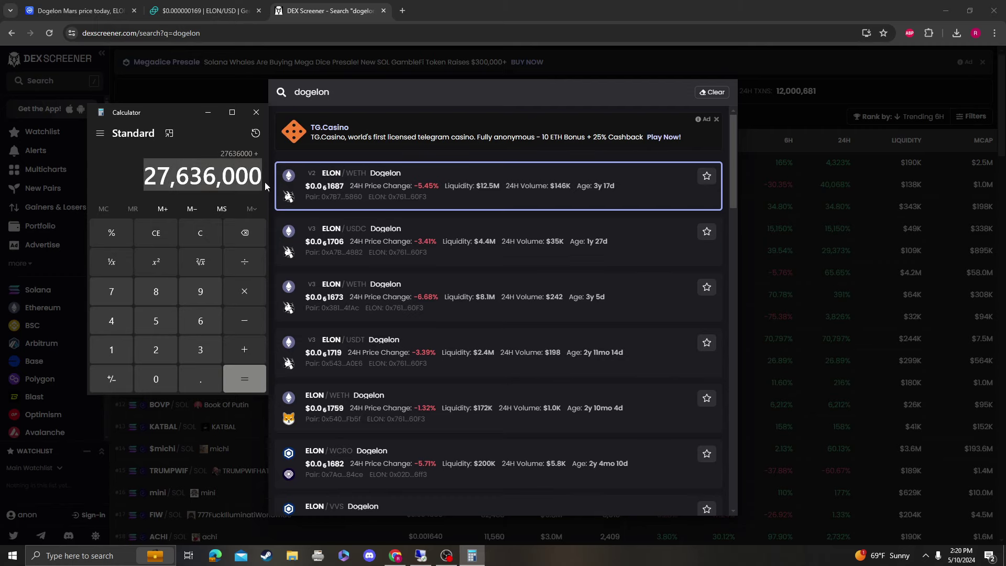
- Return to the Dogelon Mars price page with Calculator moved over the chart
left_click(383, 10)
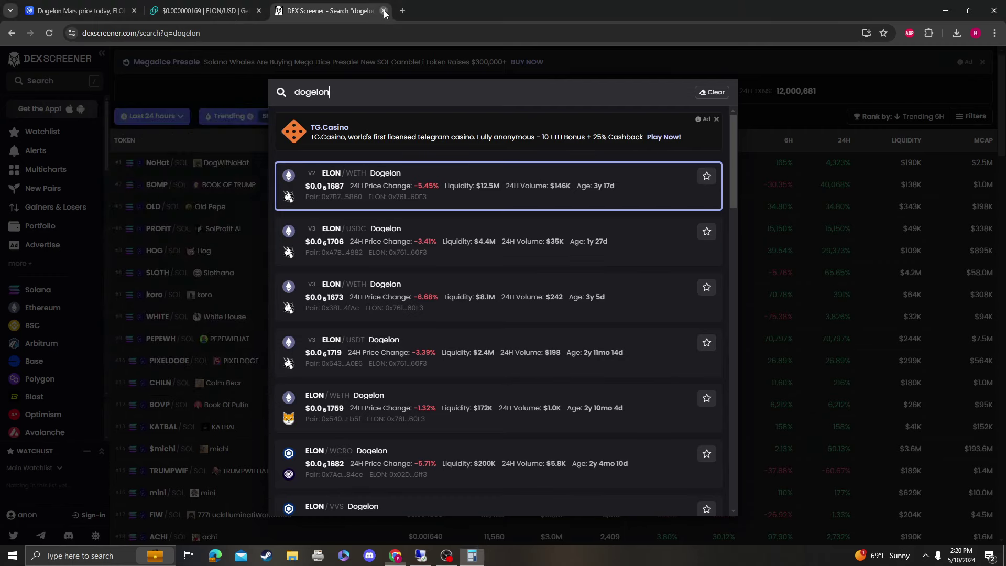
left_click(104, 11)
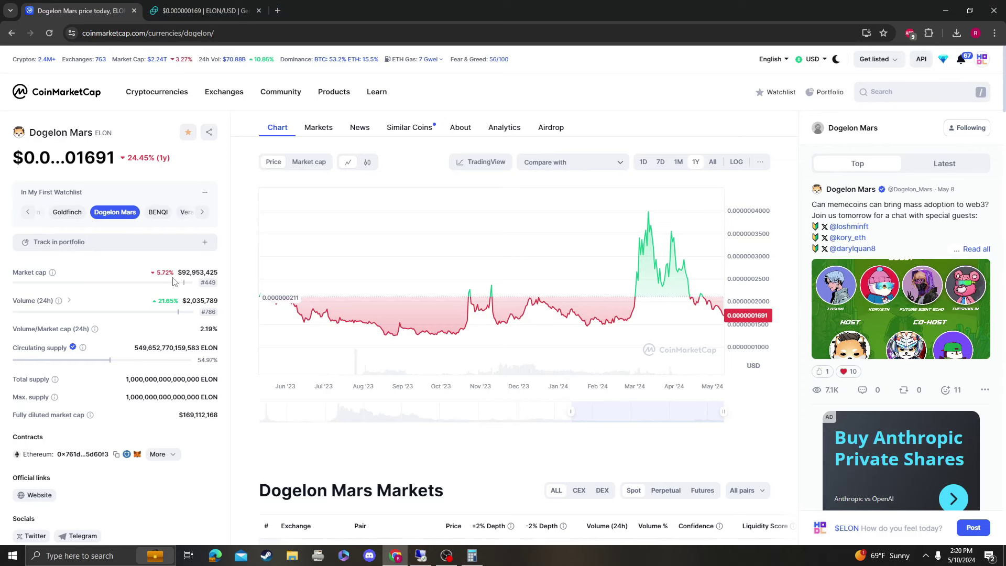
left_click(471, 556)
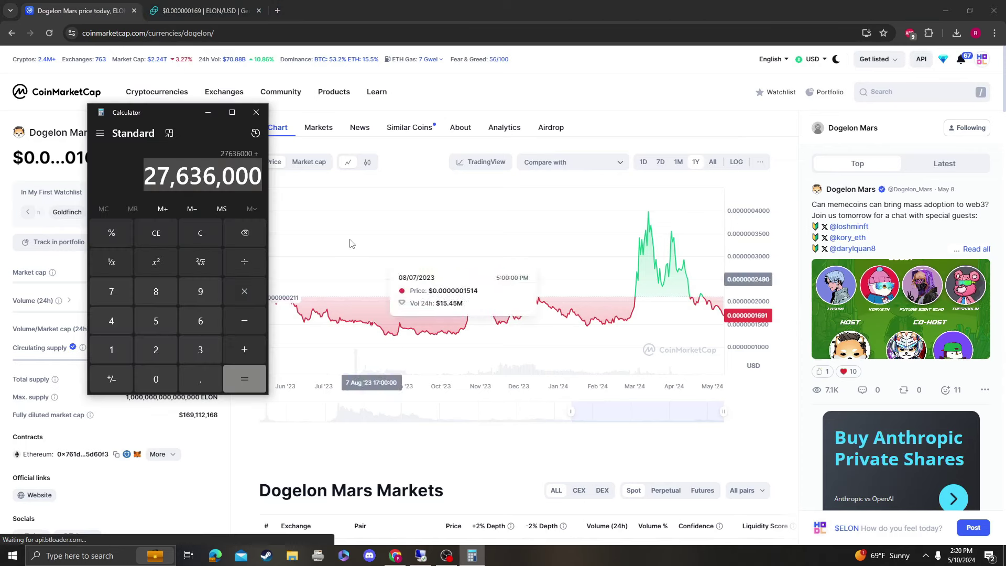
left_click_drag(169, 104, 305, 159)
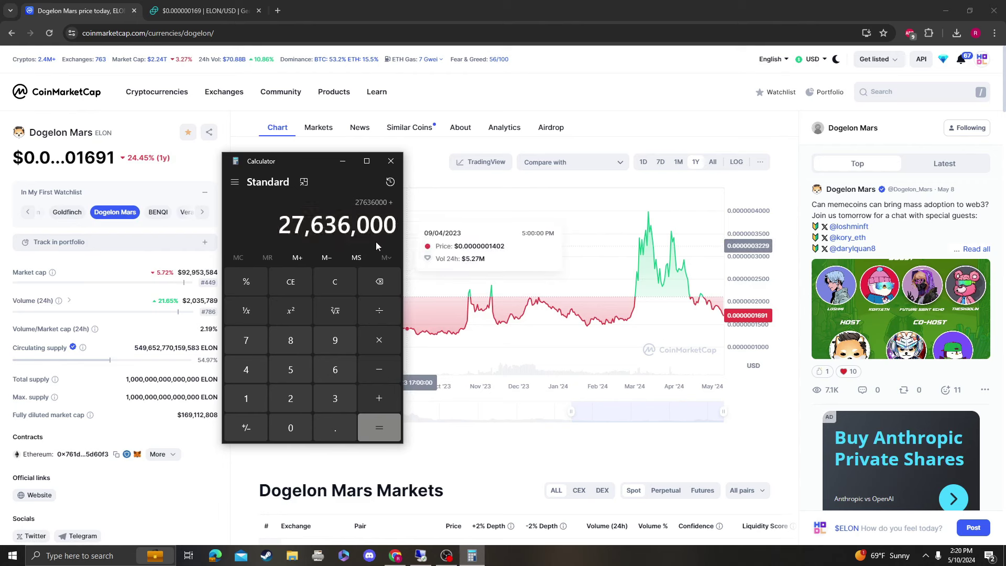
- Divide 27,636,000 by the 92,953,584 market cap, getting 0.2973
left_click(353, 286)
type("92953")
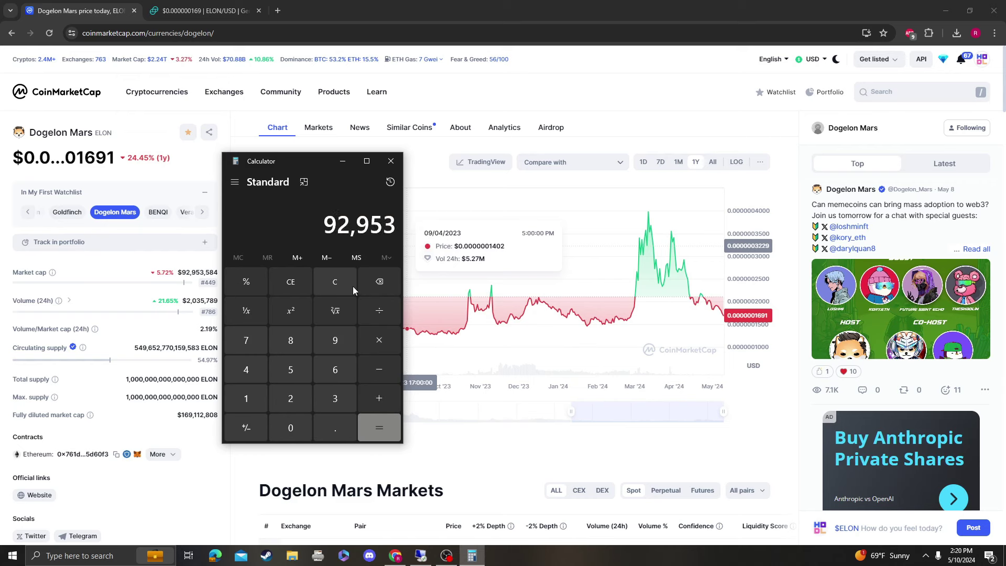
type("584/27636000")
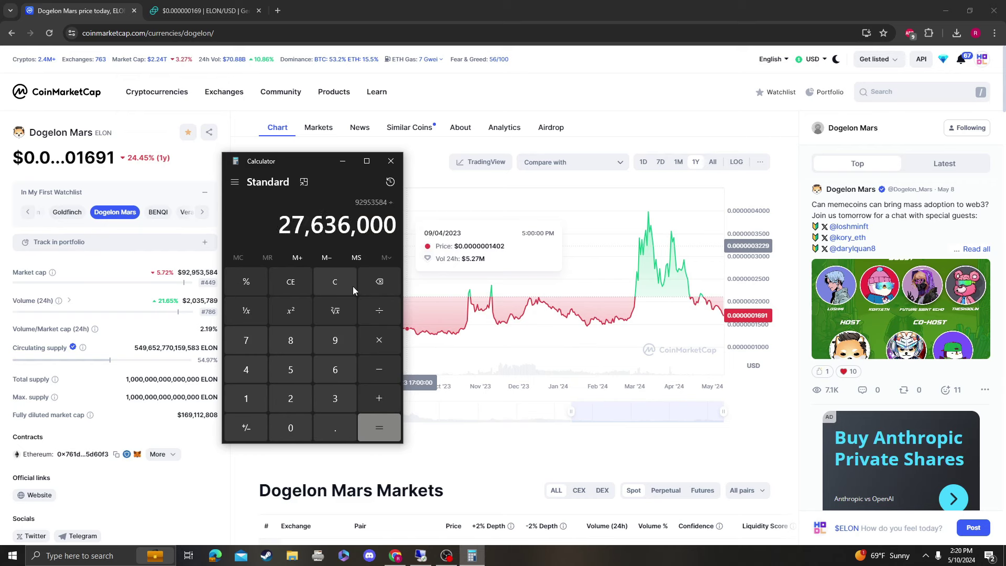
key("Return")
left_click(317, 283)
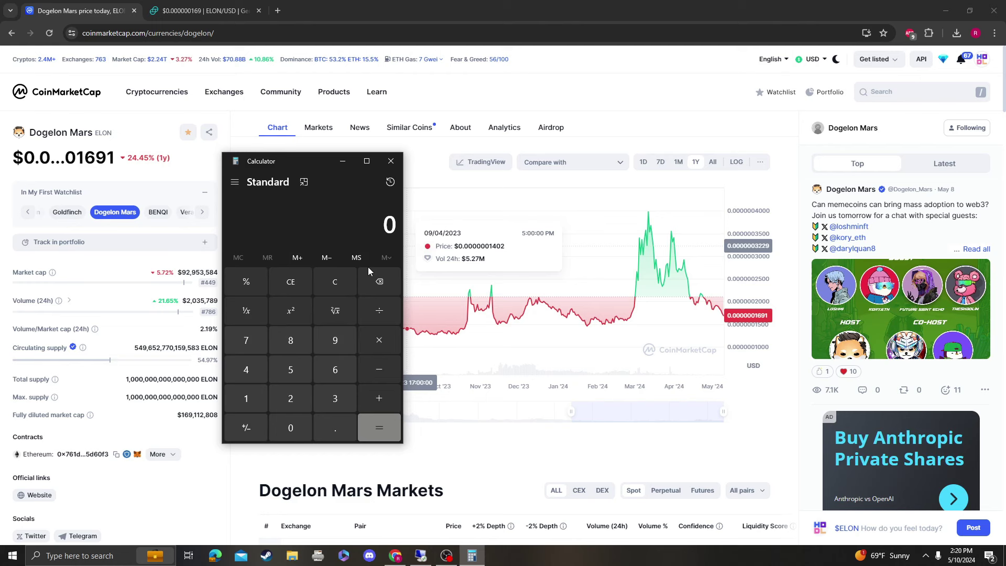
type("27636000/9295")
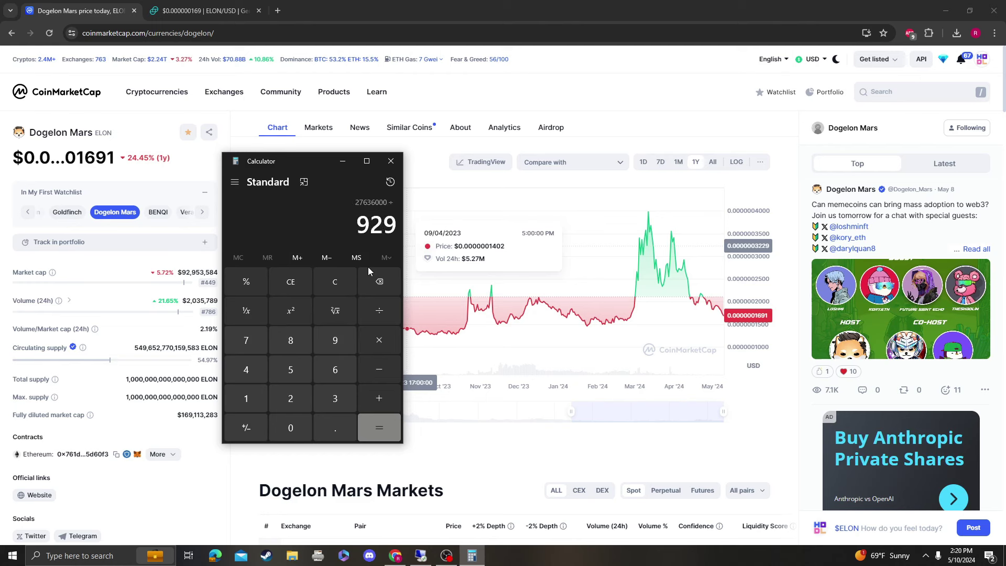
type("3.")
key("BackSpace")
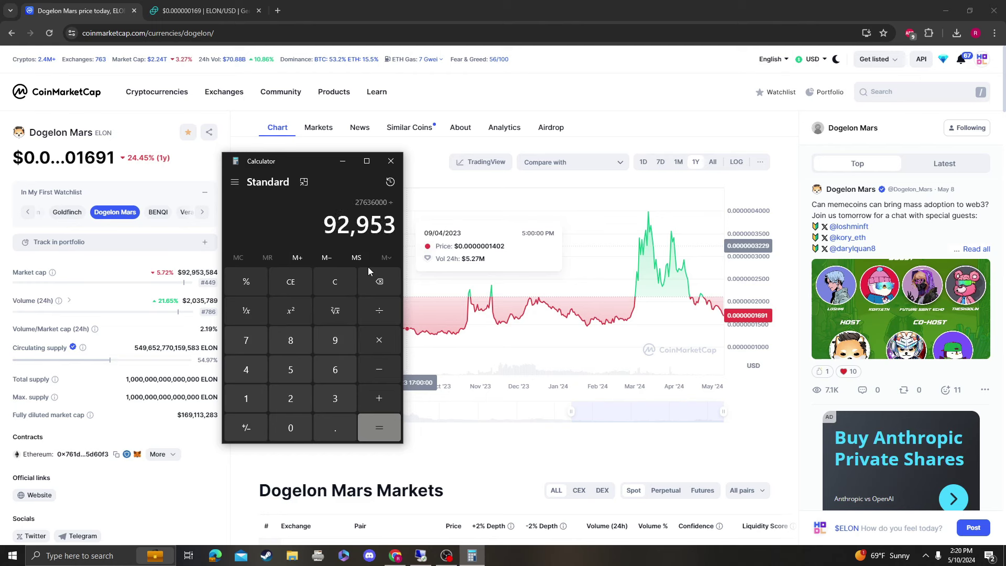
type("584")
key("Return")
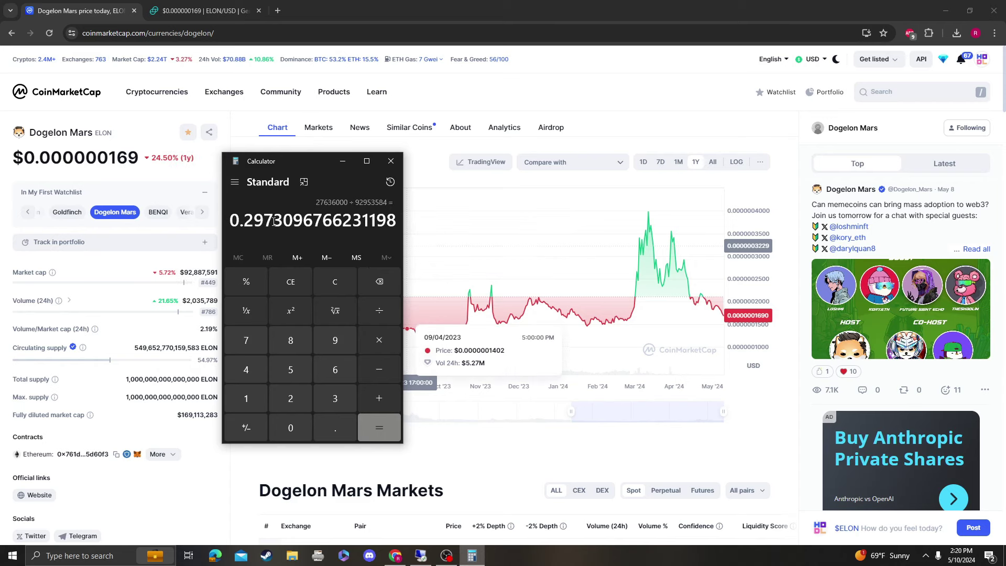
left_click_drag(230, 220, 283, 227)
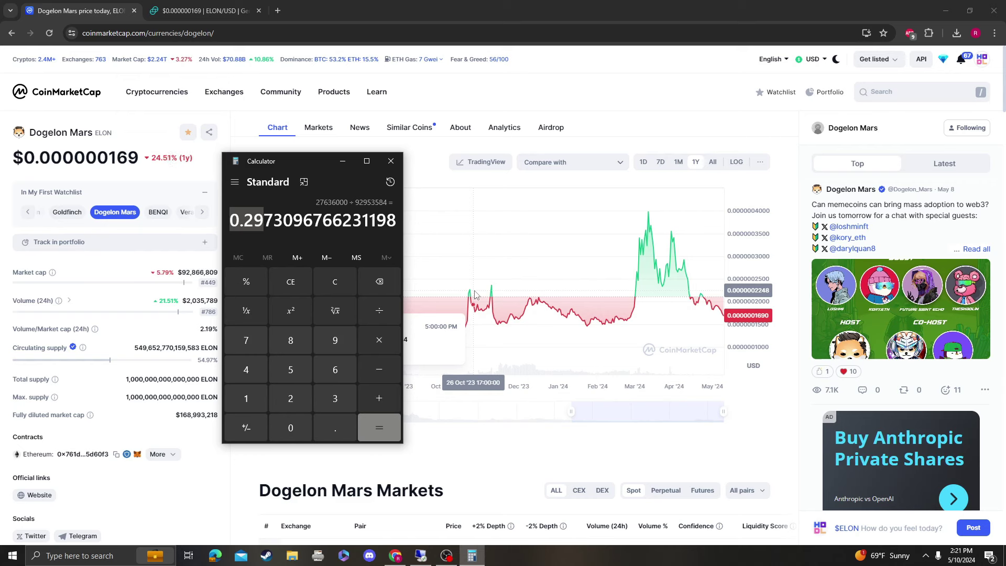
- Close Calculator, select the 24-hour volume figure, and page through the Markets table's pages 2 and 1
left_click(391, 163)
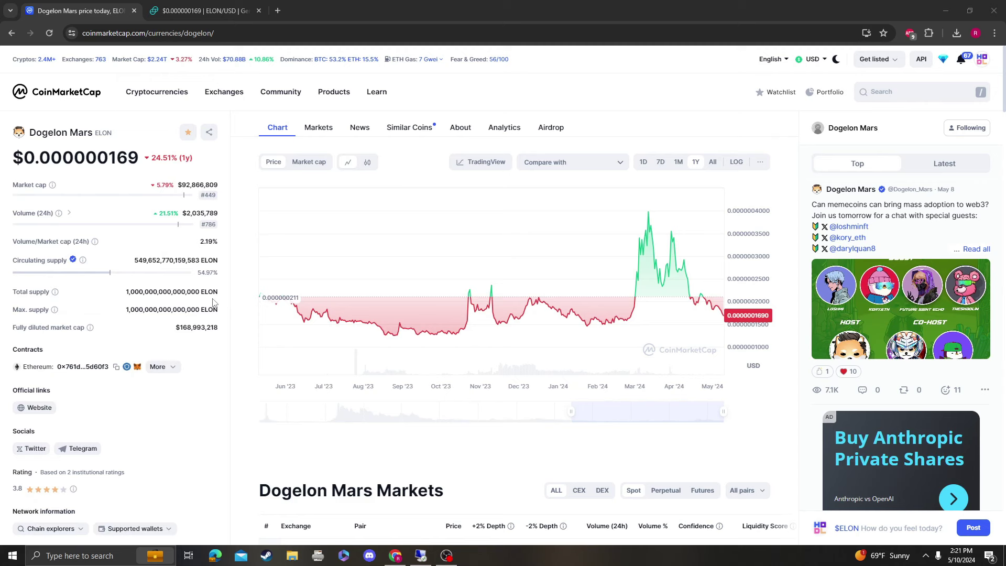
triple_click(210, 302)
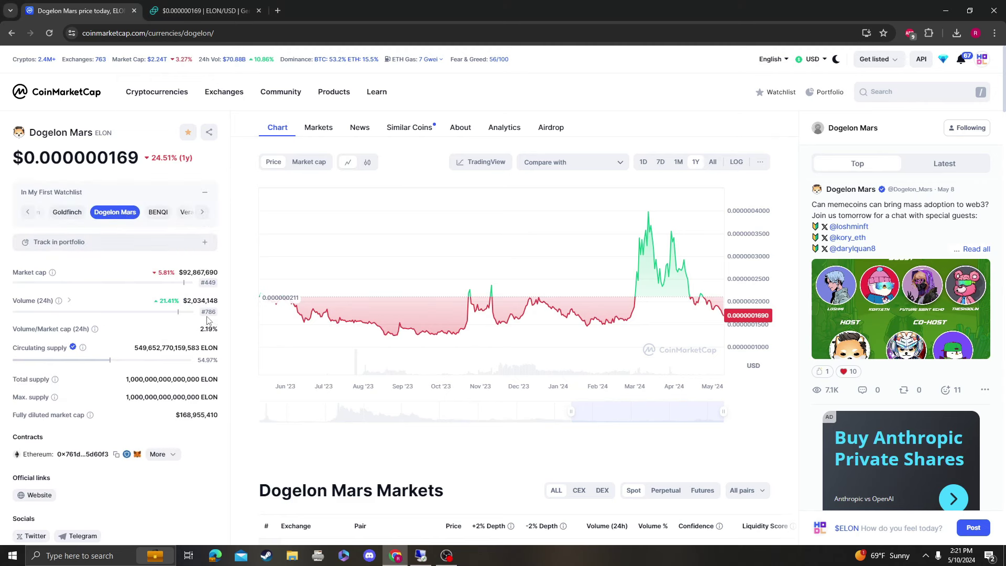
scroll(446, 366, "down", 7)
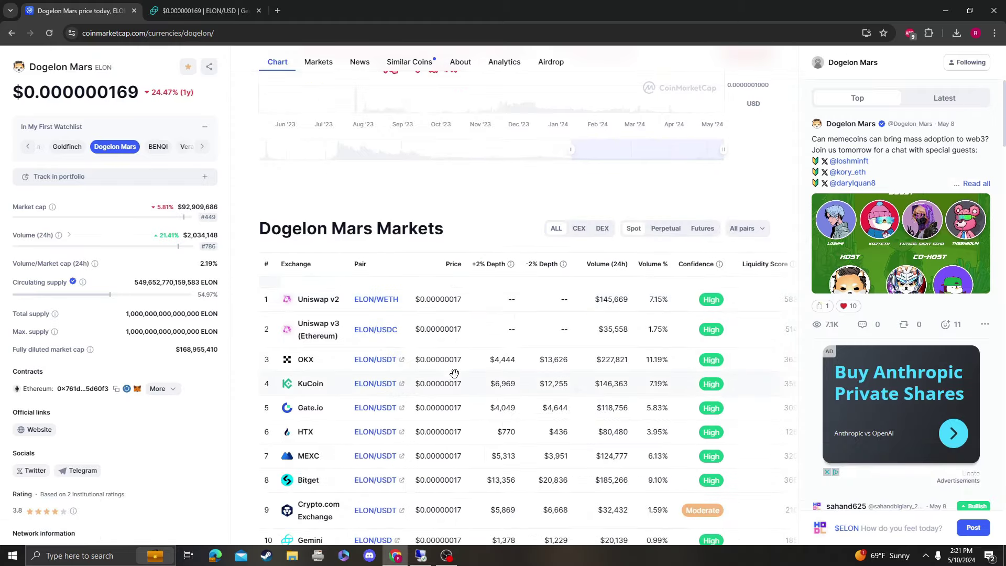
scroll(439, 282, "down", 2)
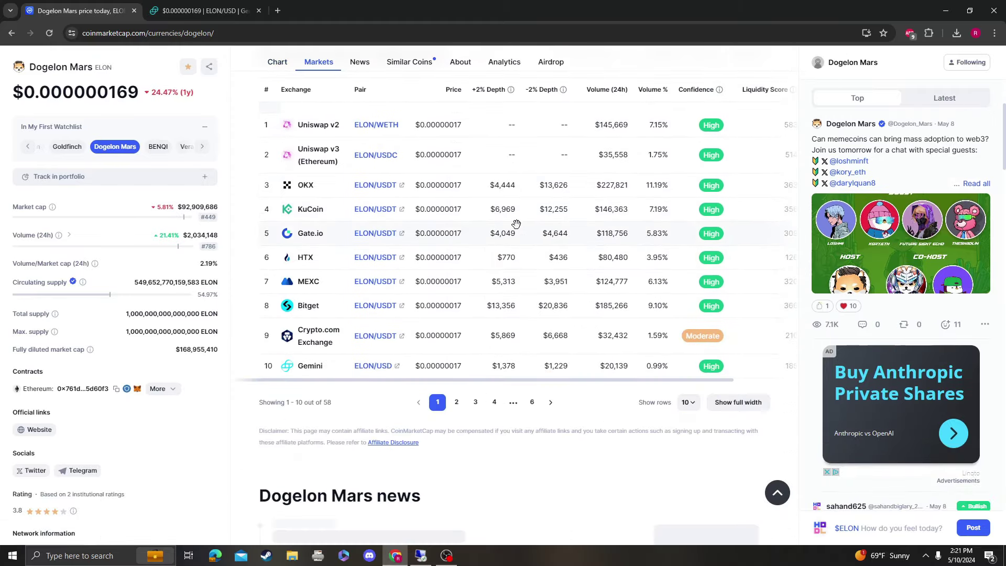
scroll(516, 224, "up", 2)
scroll(609, 288, "up", 5)
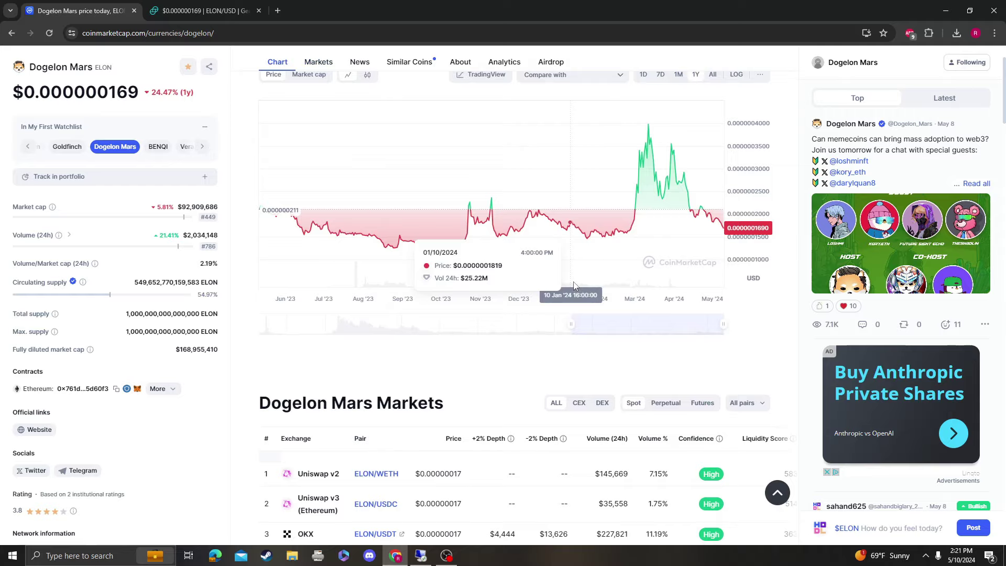
scroll(535, 363, "down", 5)
left_click(458, 491)
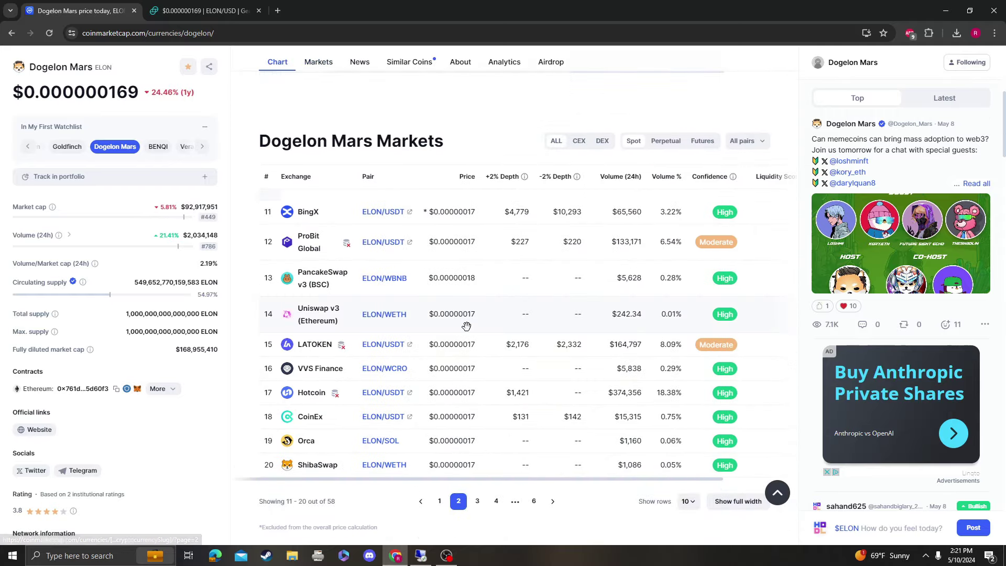
left_click(438, 495)
scroll(489, 348, "up", 6)
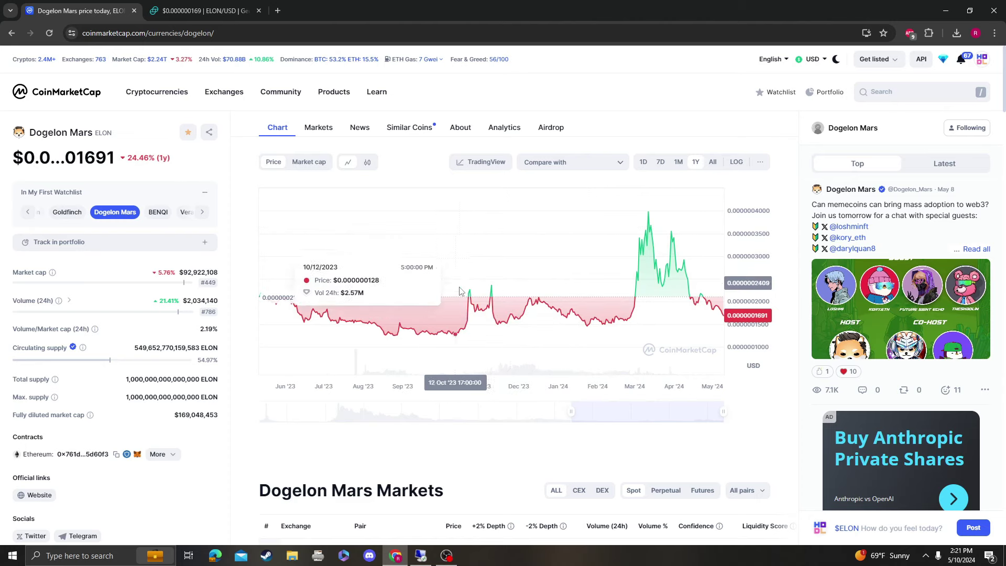
- Open the ELONUSD technical chart in log scale with RSI and Stochastic RSI panes
left_click(492, 166)
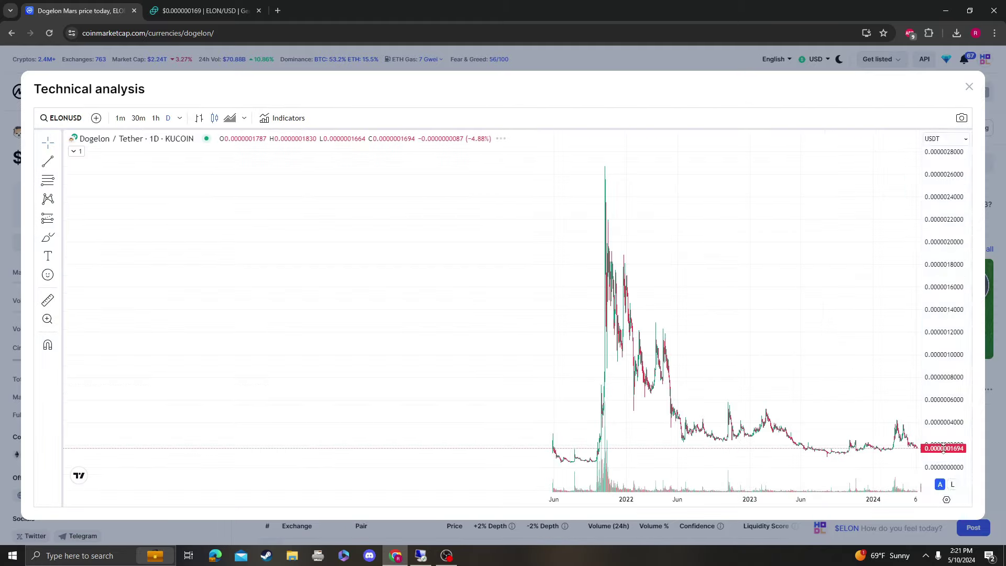
left_click(947, 500)
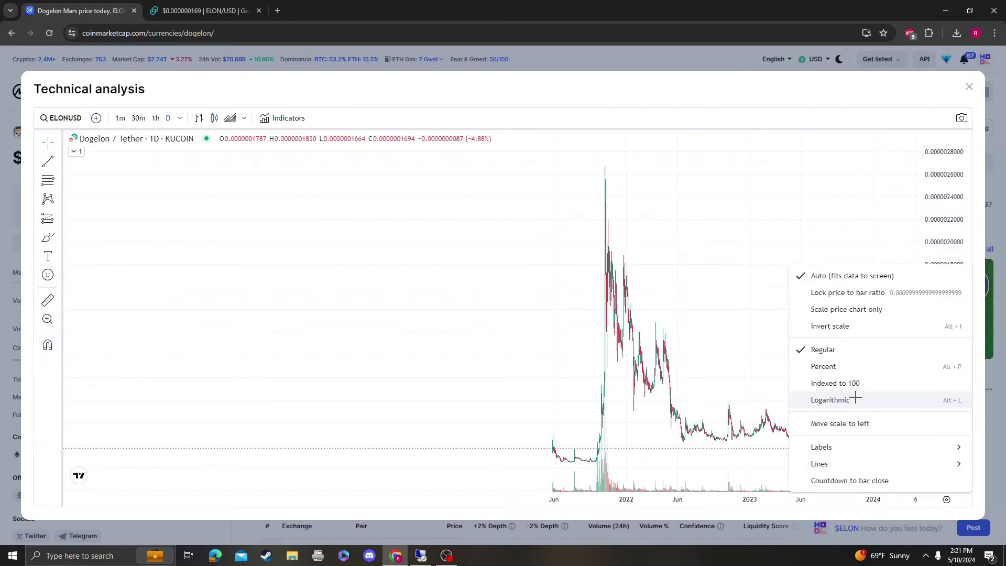
left_click(856, 399)
left_click(283, 118)
type("rs")
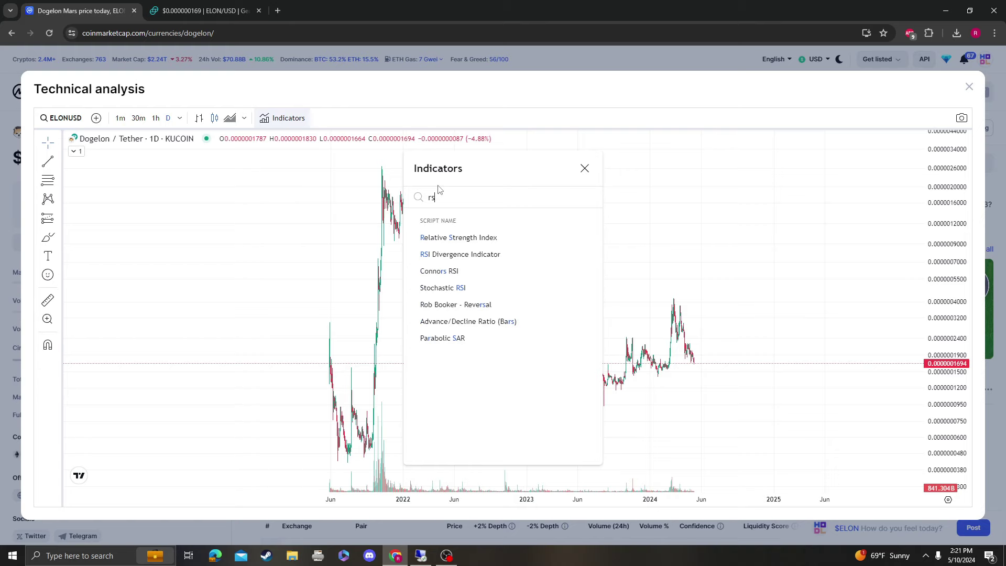
type("i")
left_click(461, 237)
left_click(471, 287)
left_click(726, 218)
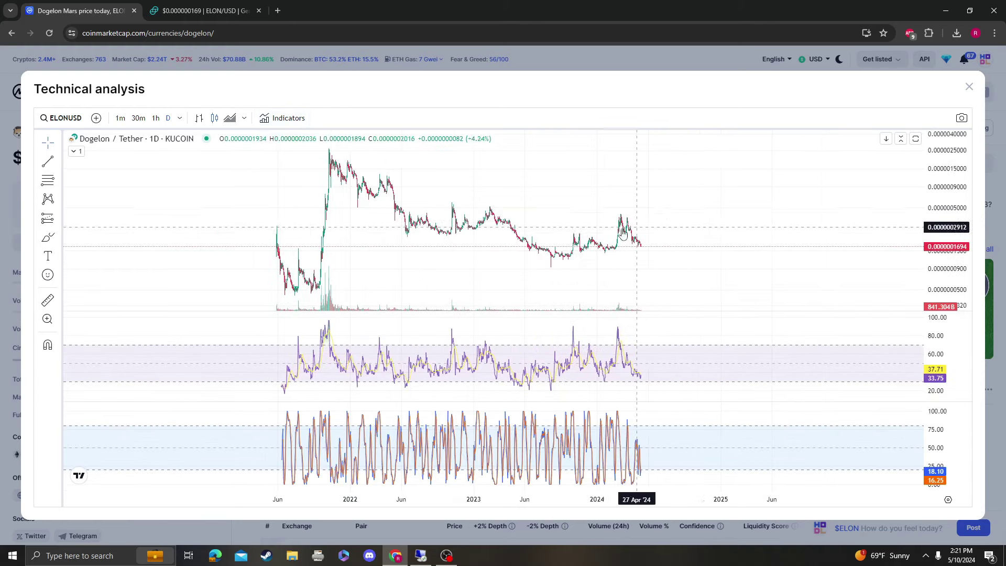
- Draw a Fibonacci retracement from the July 2021 low up to about 0.0000004334
scroll(336, 216, "up", 3)
left_click_drag(336, 215, 426, 216)
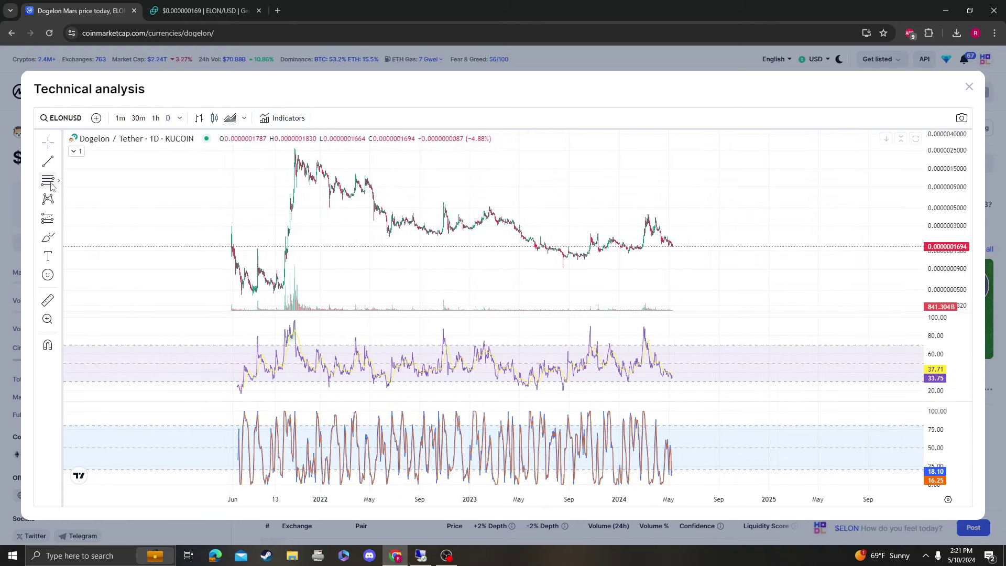
left_click(256, 267)
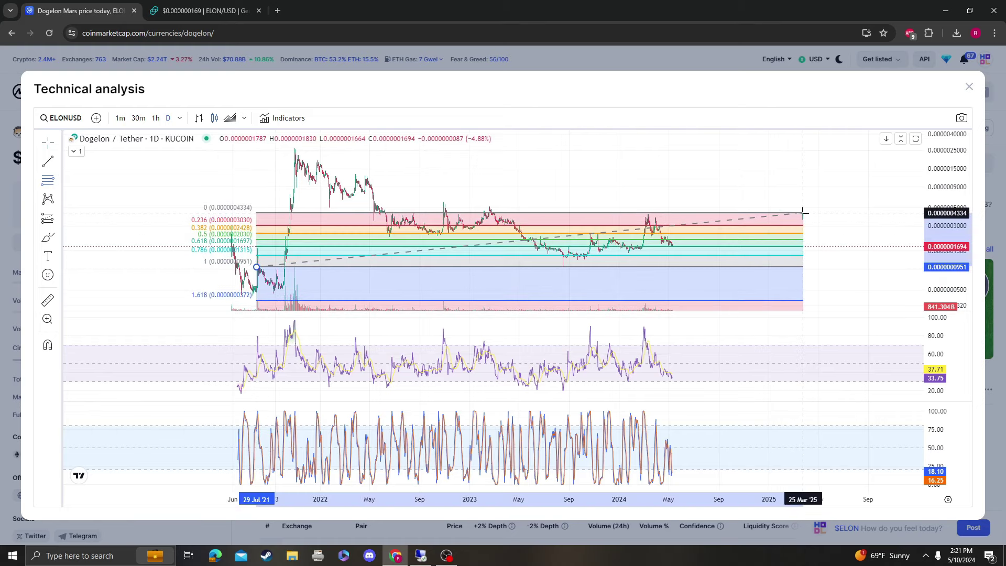
left_click(802, 213)
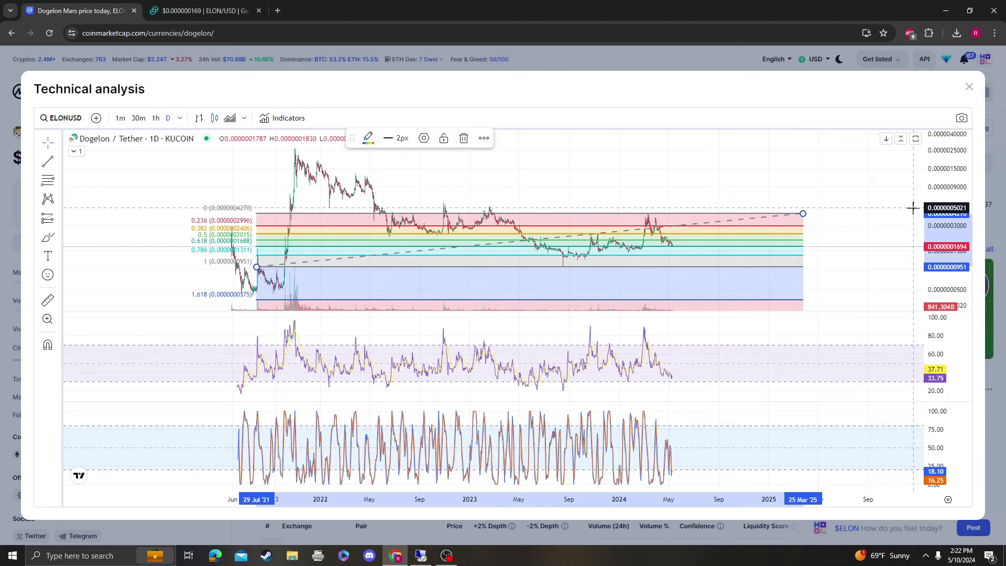
scroll(913, 208, "down", 5)
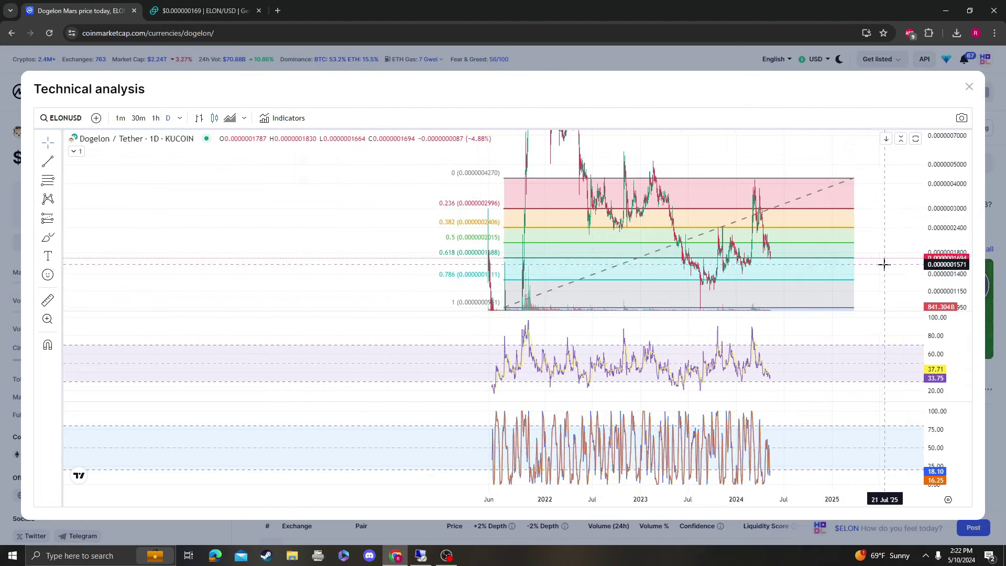
scroll(819, 241, "up", 5)
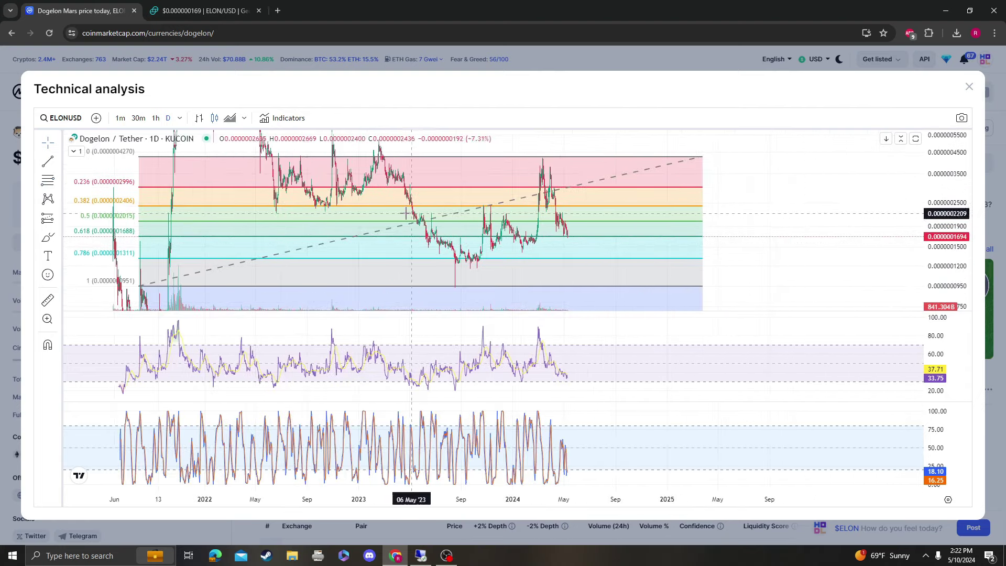
- Start a trend line from the August 2023 low, then cancel it
left_click(57, 162)
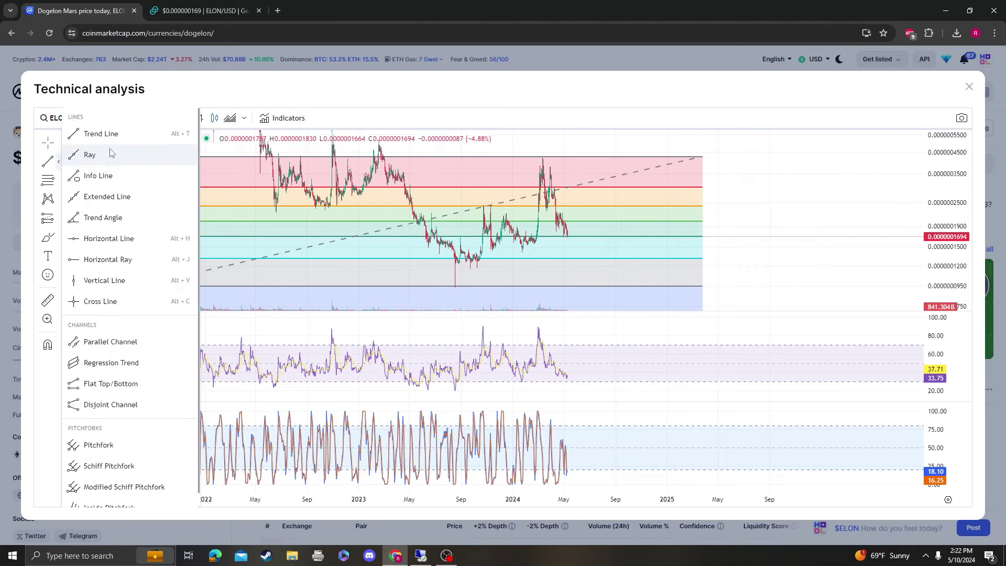
left_click(100, 154)
left_click(455, 289)
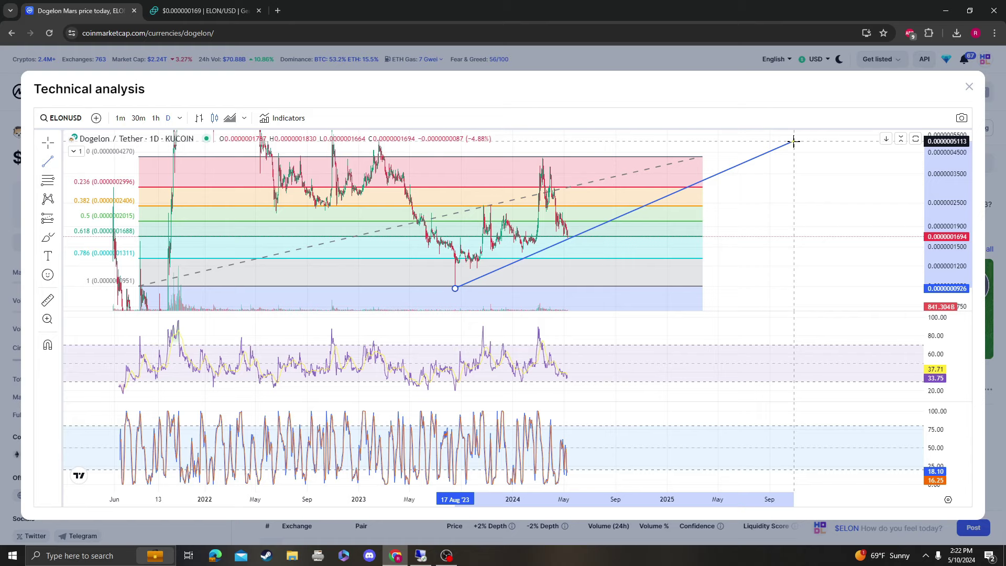
key("Escape")
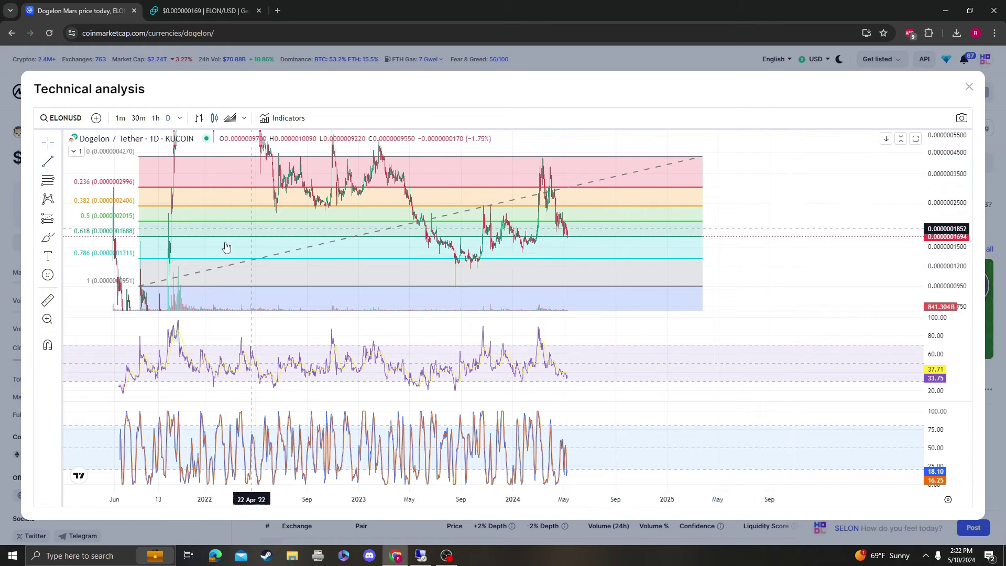
left_click(455, 286)
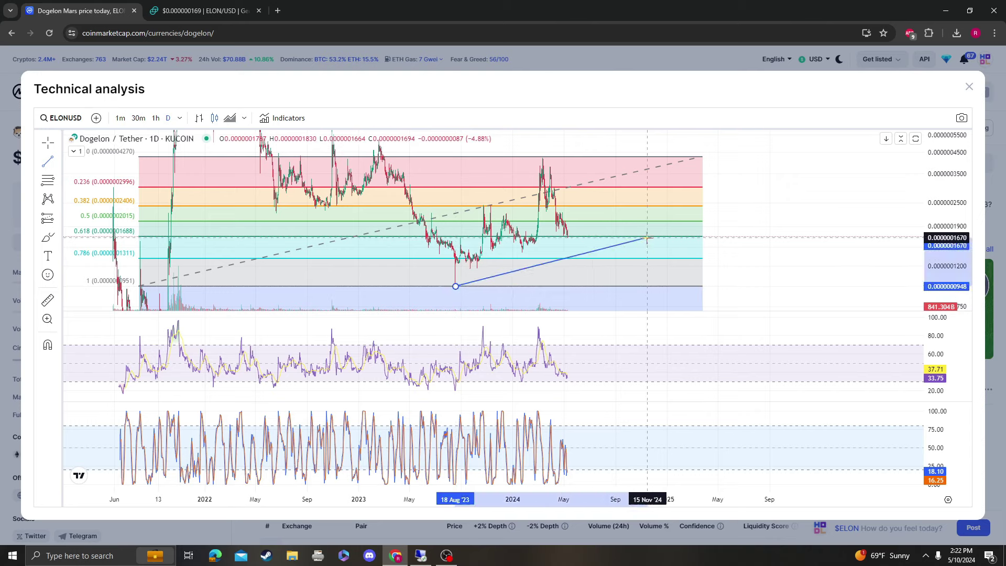
key("Escape")
scroll(456, 291, "down", 2)
scroll(262, 292, "up", 2)
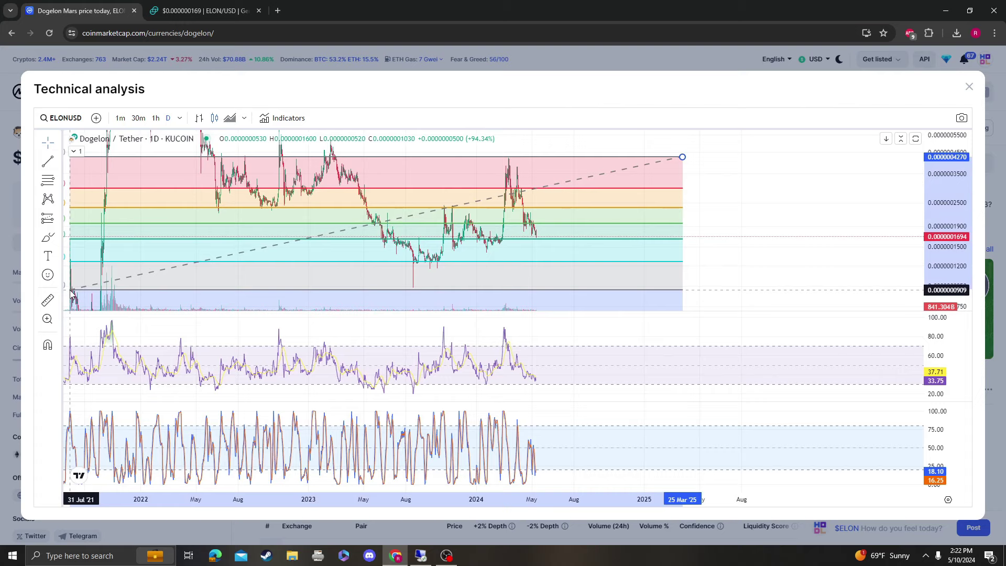
- Re-anchor the Fibonacci retracement to span 0.0000000937 to 0.0000004209
left_click_drag(72, 293, 70, 288)
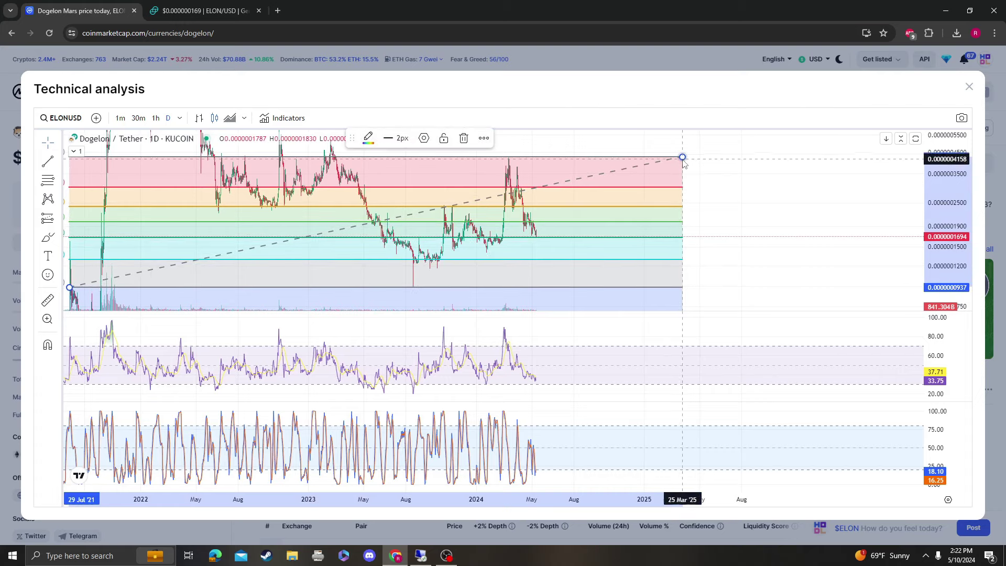
left_click_drag(684, 161, 706, 155)
left_click_drag(791, 193, 821, 193)
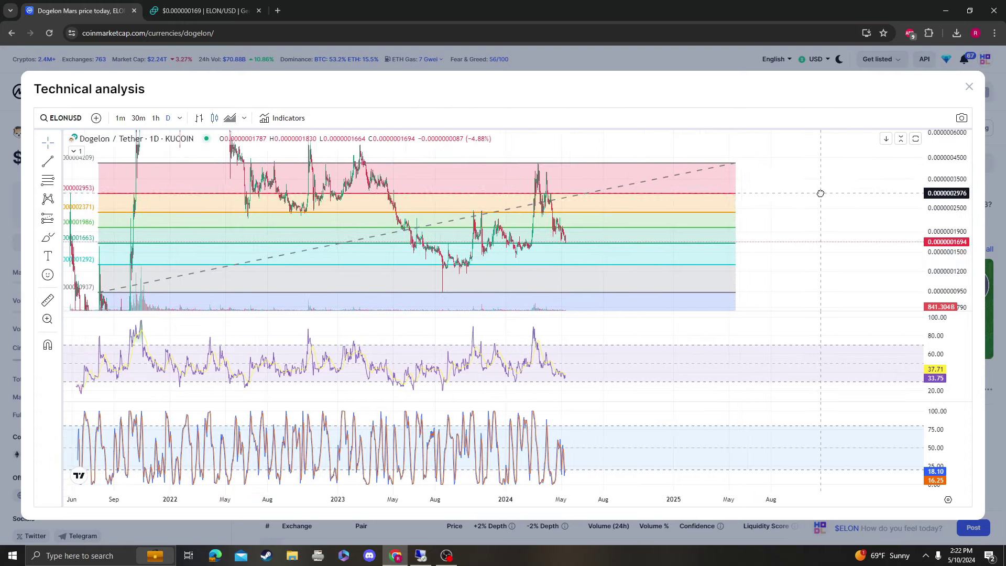
scroll(775, 220, "down", 1)
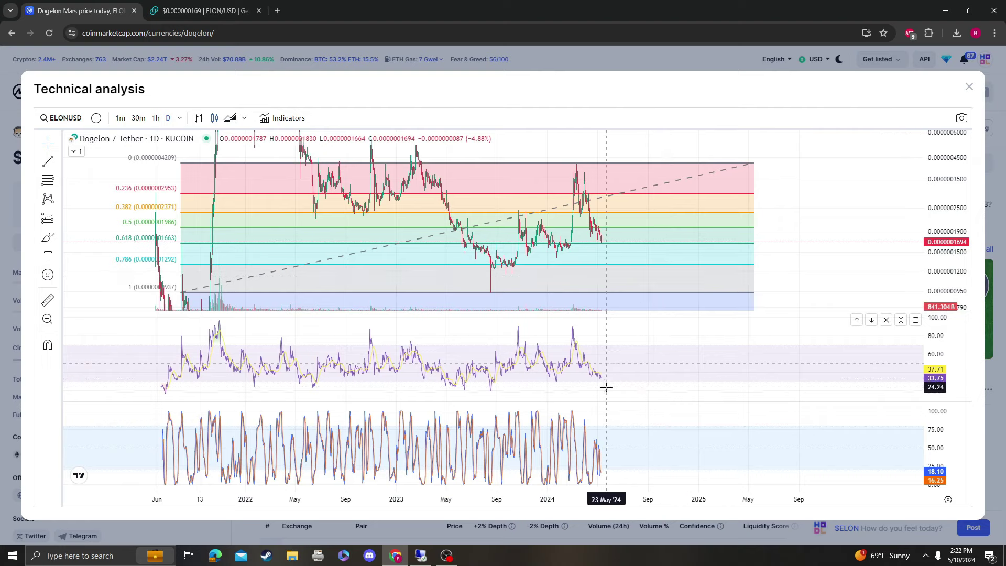
scroll(800, 234, "right", 2)
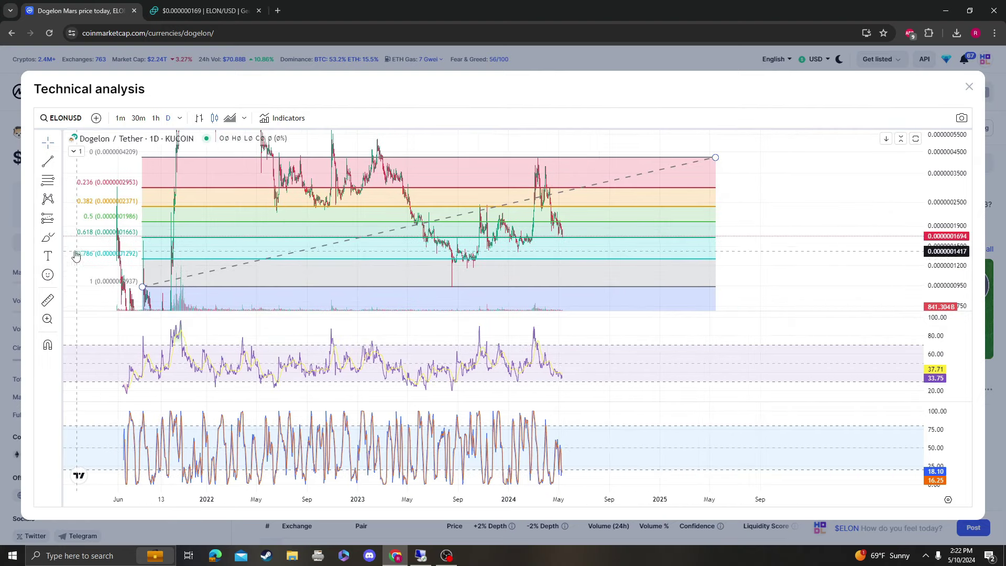
- Brush-circle the RSI and stochastic lows, sketch a falling projection, then show Gemini's ELONUSD page
left_click(48, 237)
left_click_drag(562, 376, 567, 386)
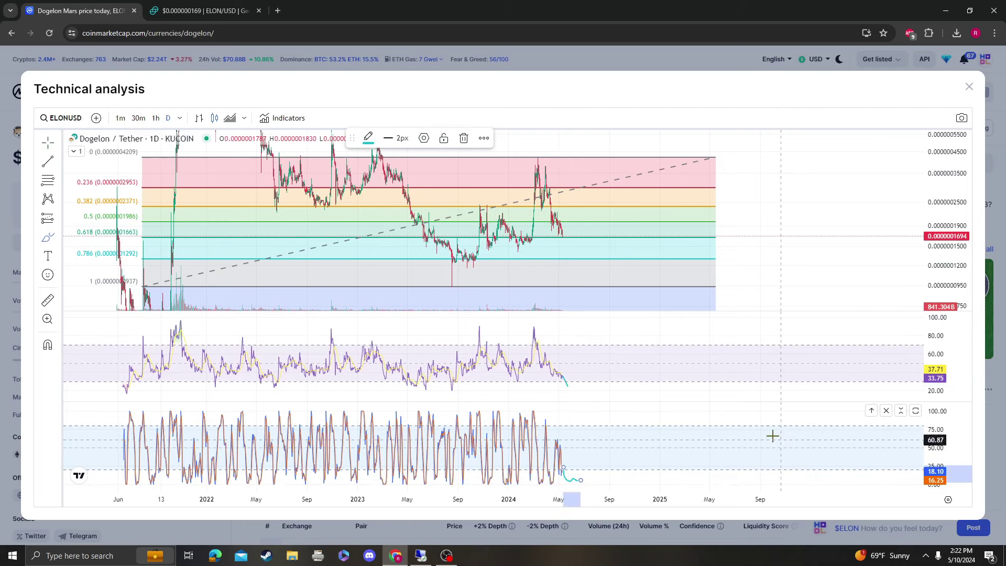
mouse_move(587, 462)
left_mouse_down()
mouse_move(602, 478)
mouse_move(560, 465)
left_mouse_up()
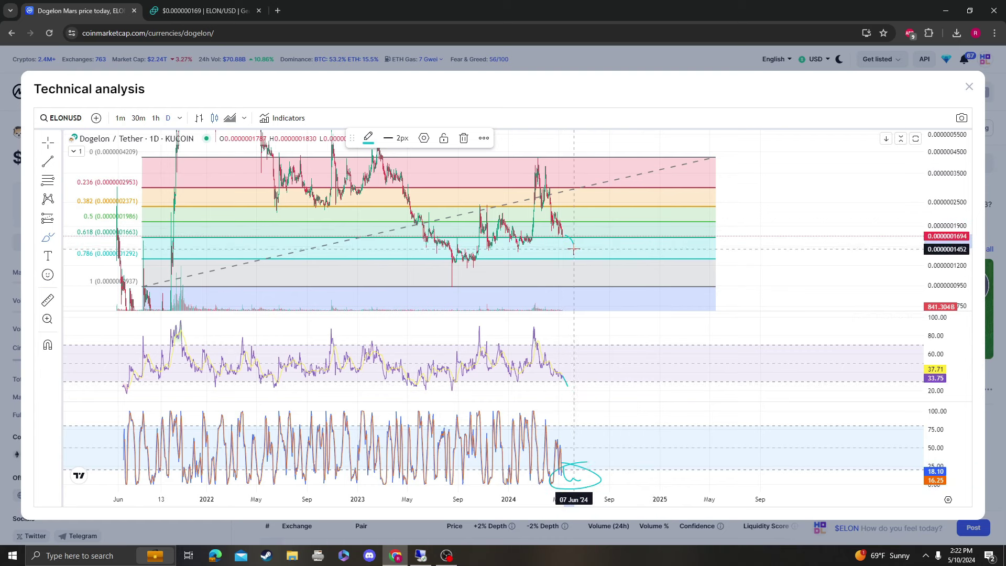
left_click_drag(573, 250, 574, 249)
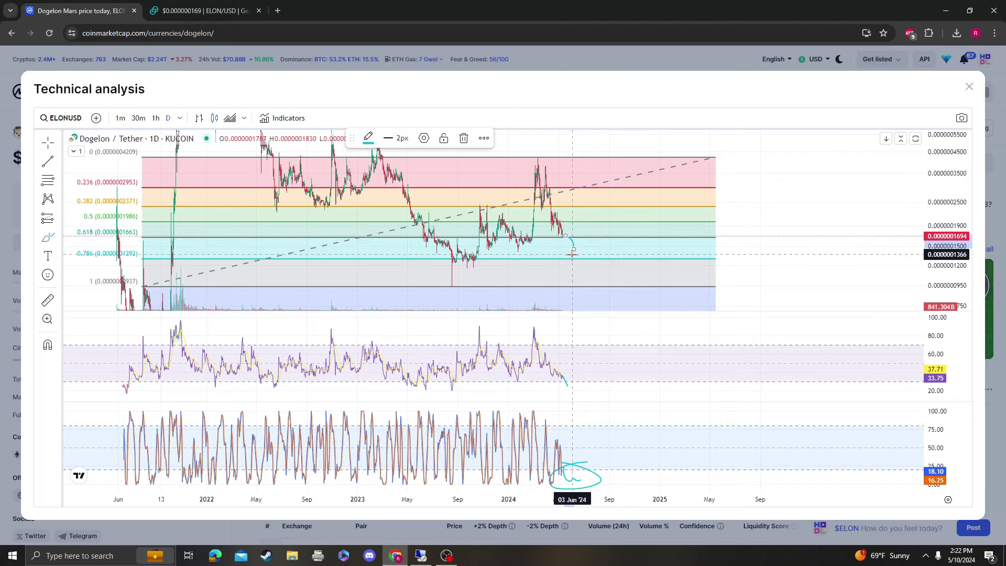
left_click(242, 7)
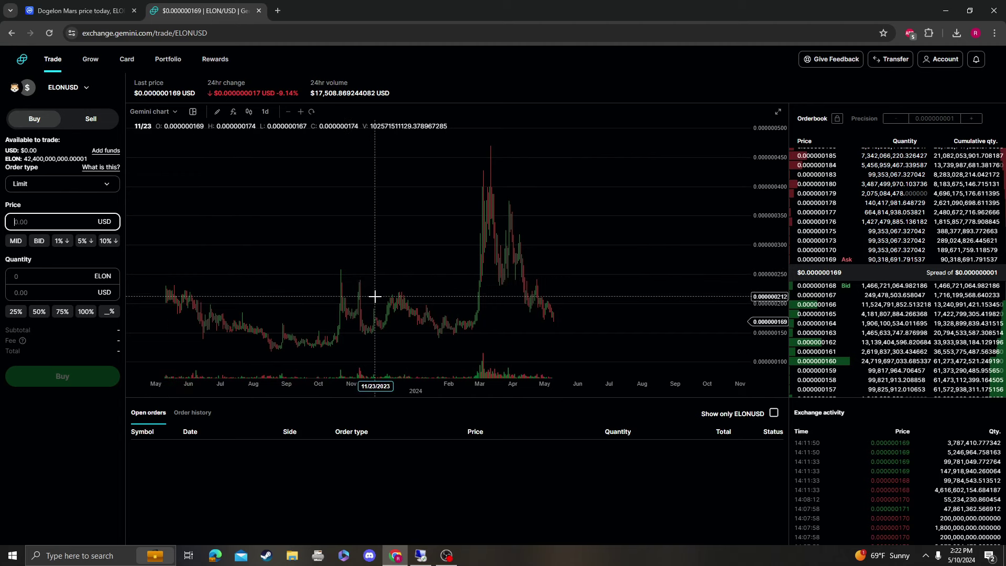
- Draft a Gemini limit buy of 7,600,000,000 ELON at 0.000000151 USD, totalling $1,153.71
left_click(79, 10)
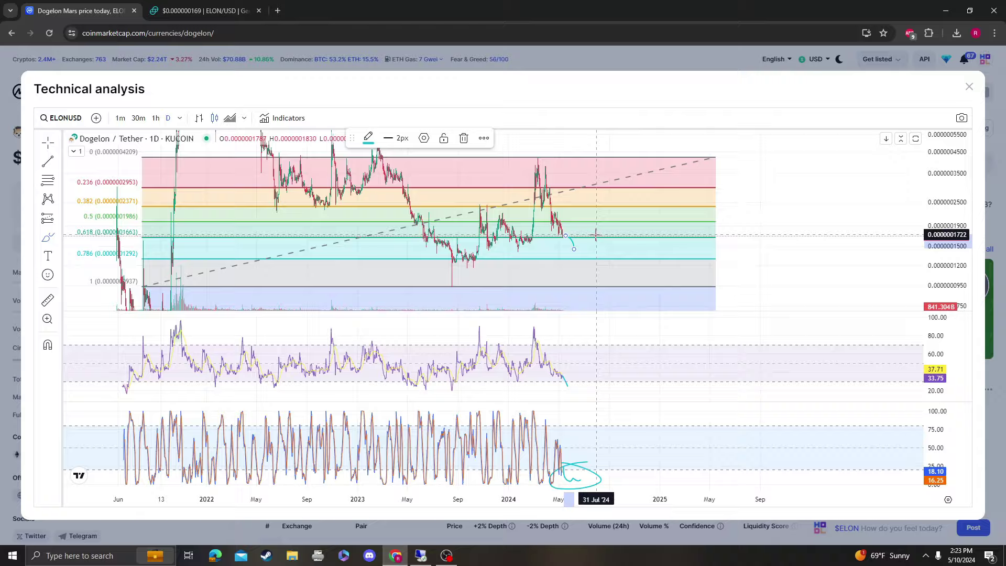
left_click(205, 11)
left_click(84, 227)
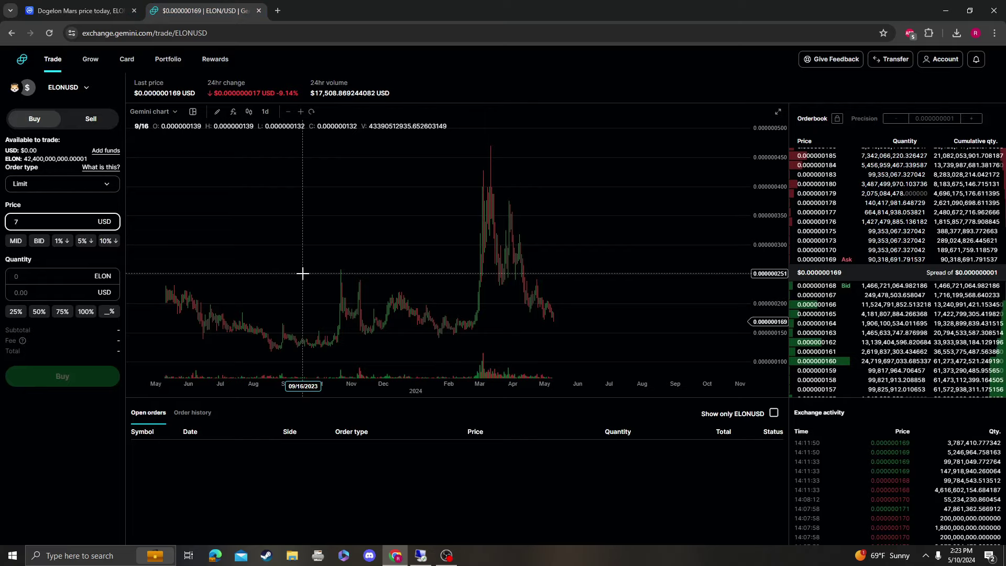
key("BackSpace")
key("Tab")
type("7")
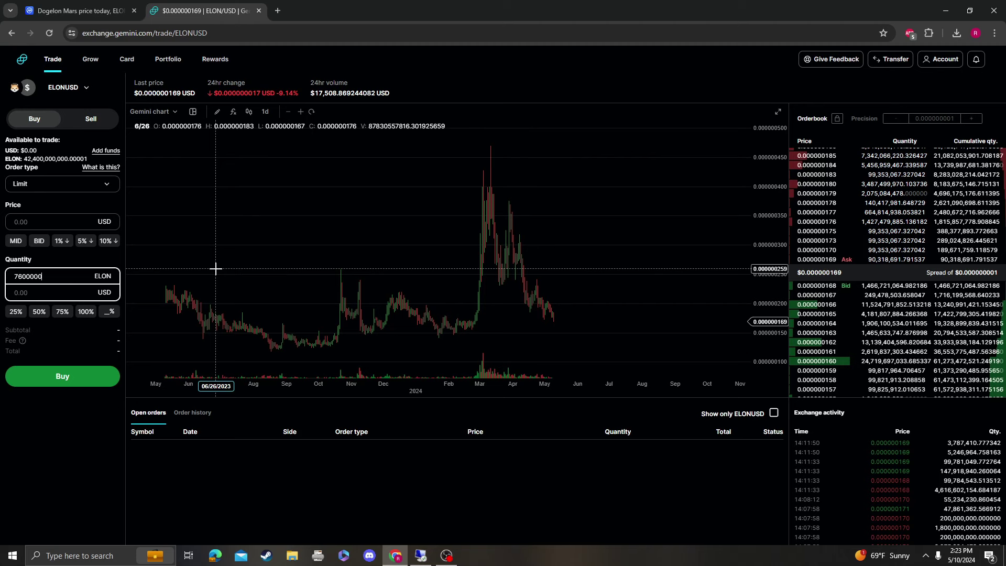
key("ctrl+a")
key("BackSpace")
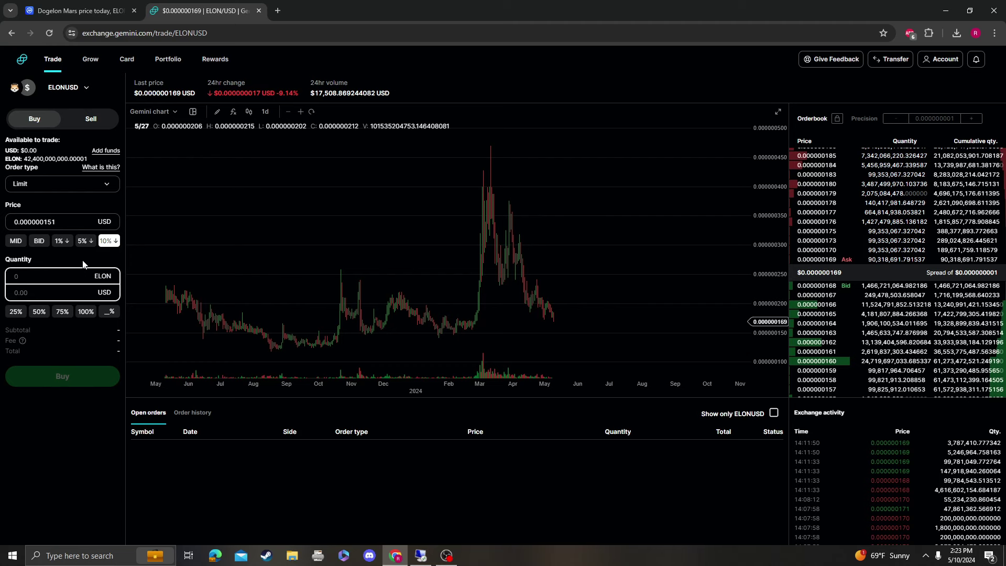
type("760000")
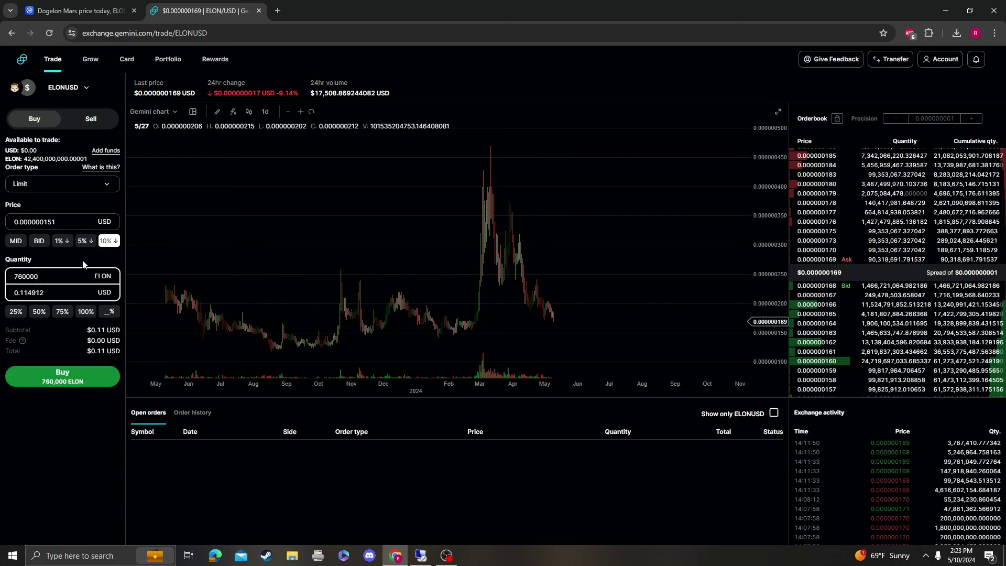
key("ctrl+a")
key("BackSpace")
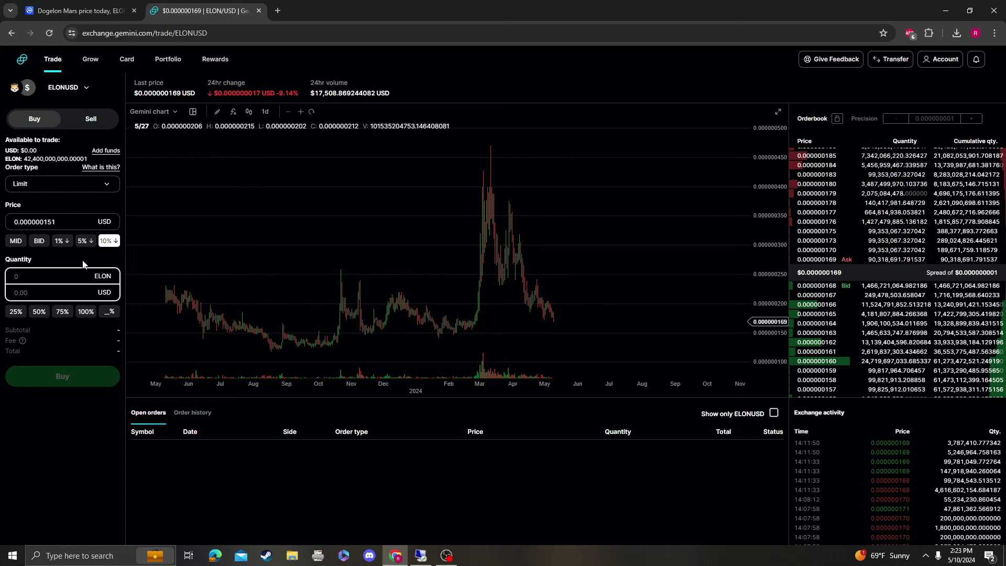
type("7600000000")
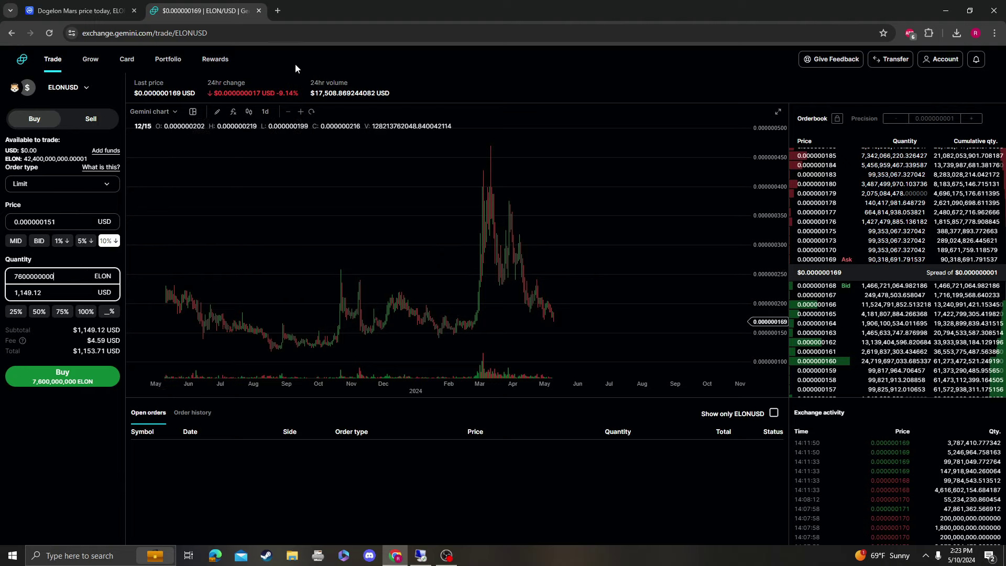
- Check the available ELON balance, then return to the CoinMarketCap chart
left_click(139, 7)
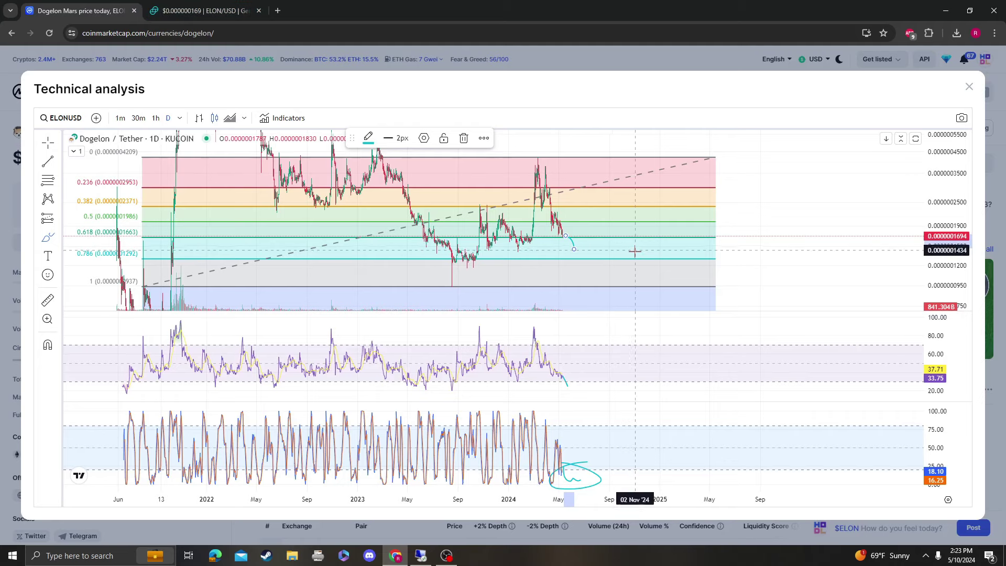
left_click(192, 7)
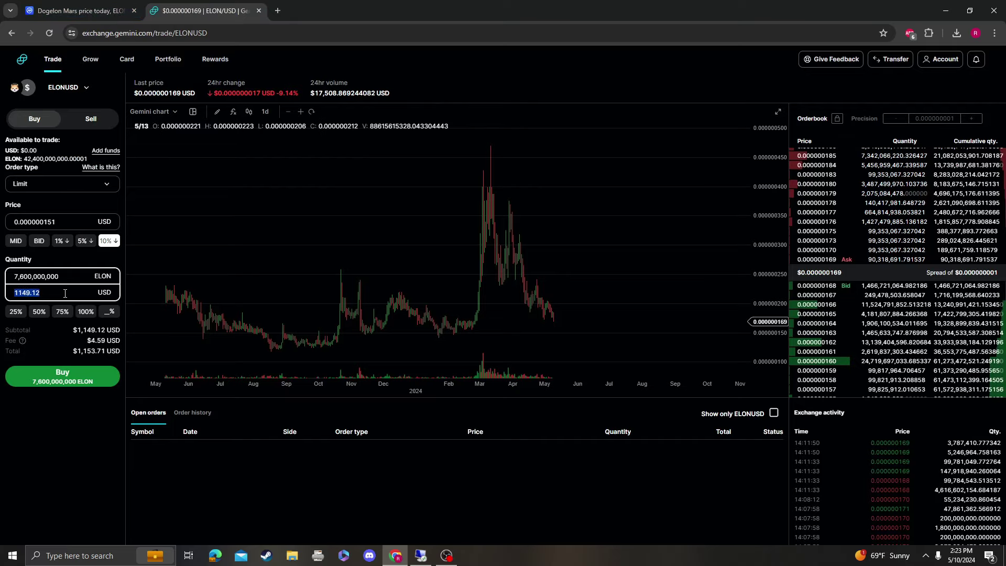
double_click(47, 160)
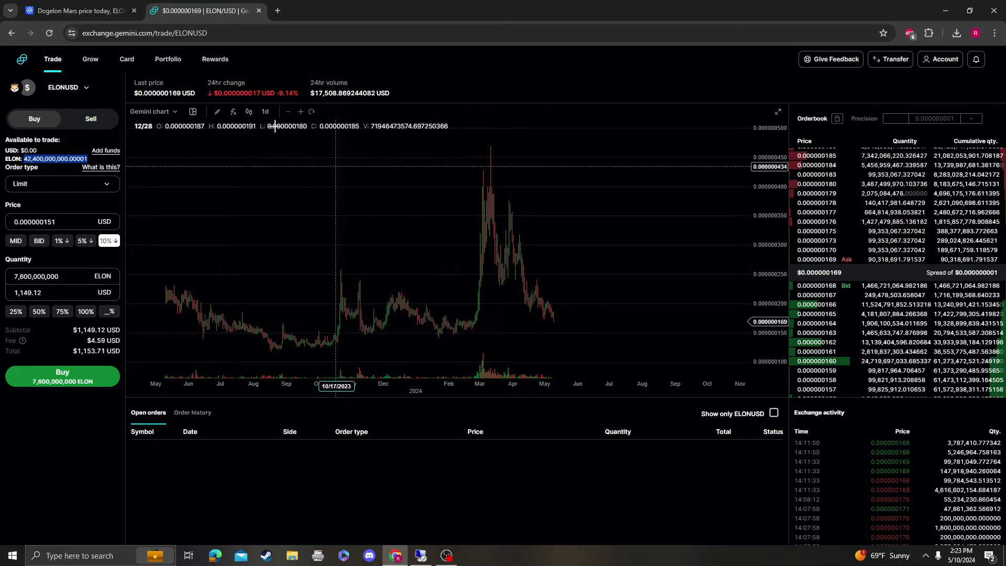
key("ctrl+Tab")
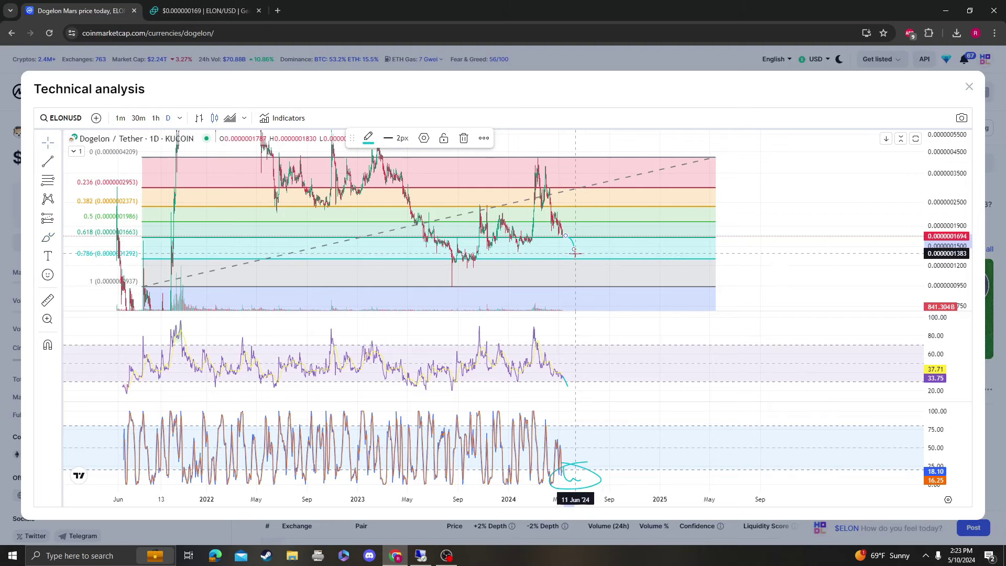
- Delete the cyan projection stroke drawn past the latest candles
key("Delete")
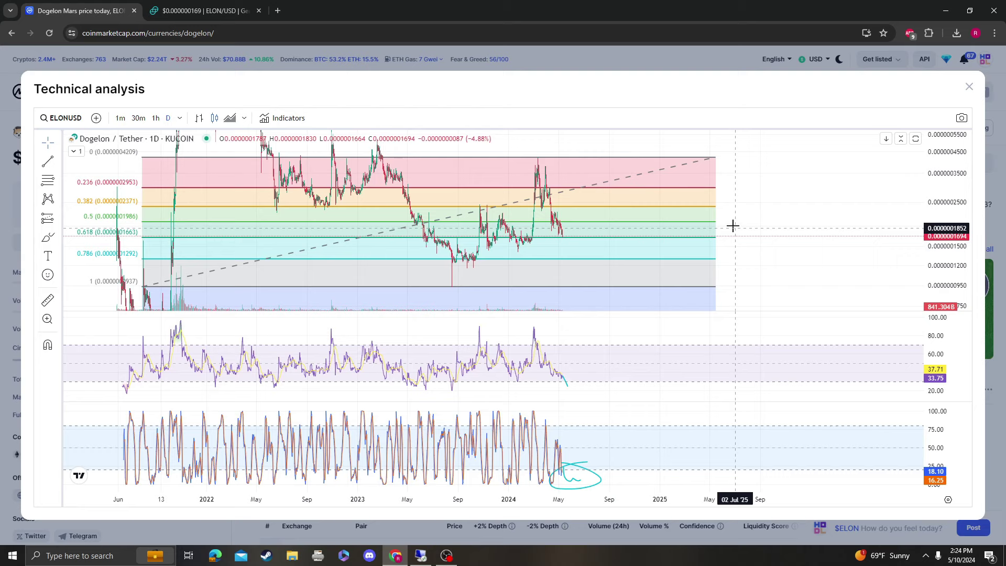
- Replace the Fibonacci retracement with a new one from the all-time high
left_click(716, 158)
key("Delete")
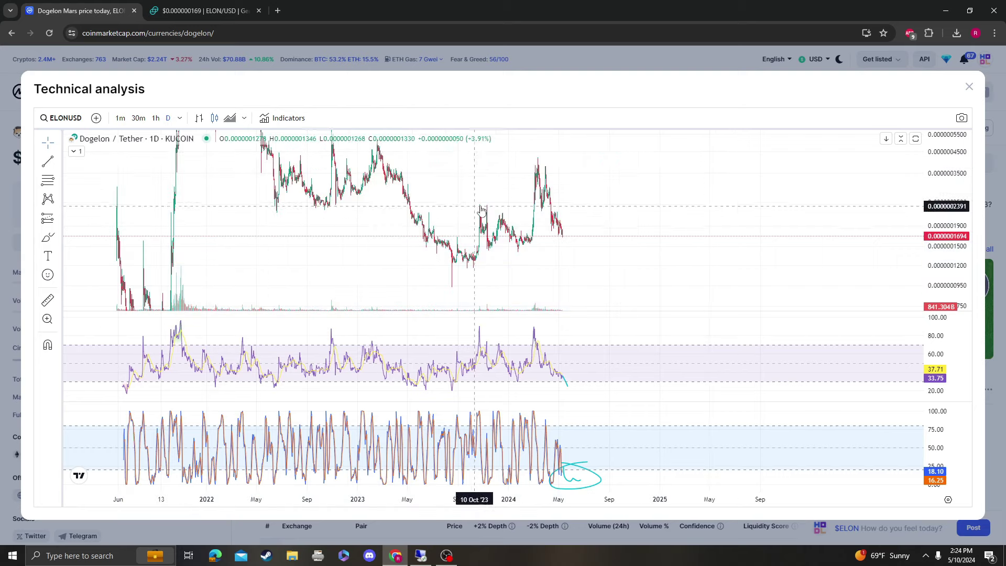
scroll(709, 227, "down", 3)
left_click_drag(830, 194, 835, 227)
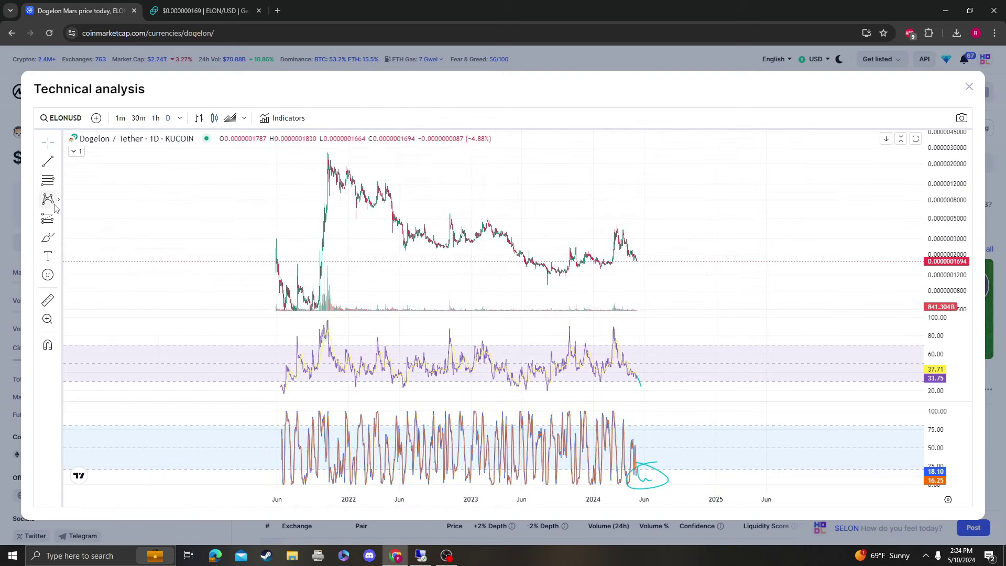
left_click(135, 153)
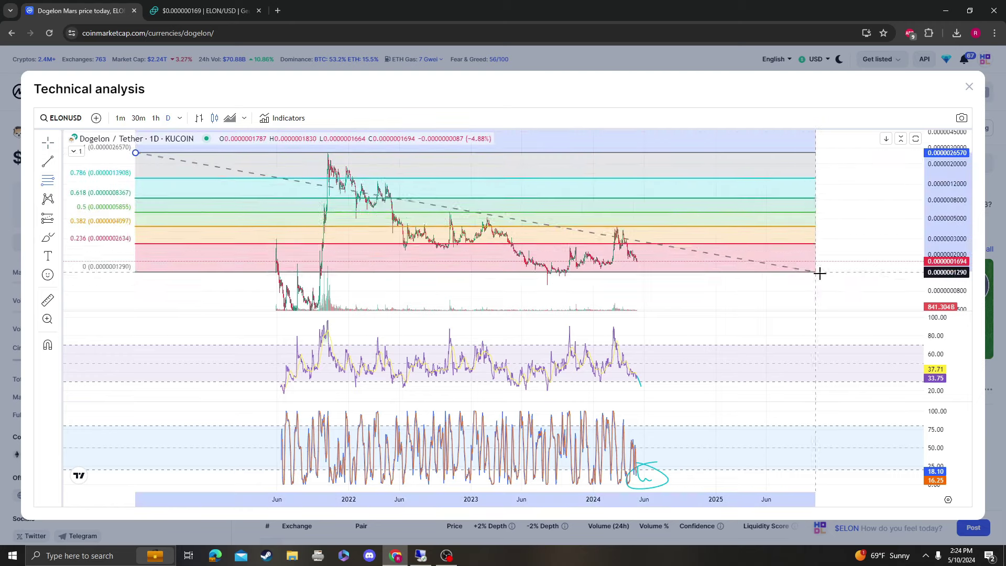
left_click(844, 285)
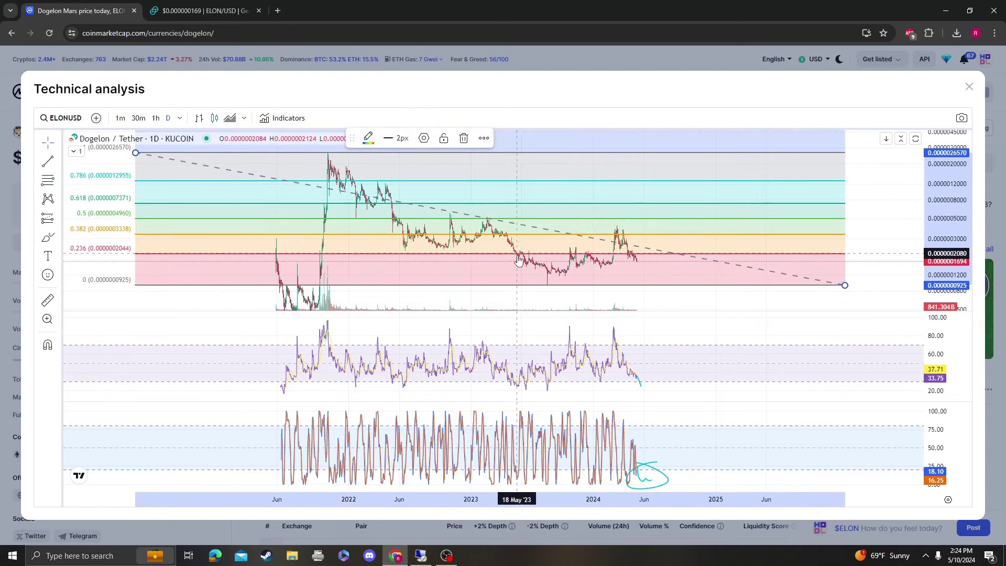
- Brush-circle the 0.236 level, then delete the Fibonacci and its lines
left_click(48, 237)
left_click_drag(115, 240, 119, 242)
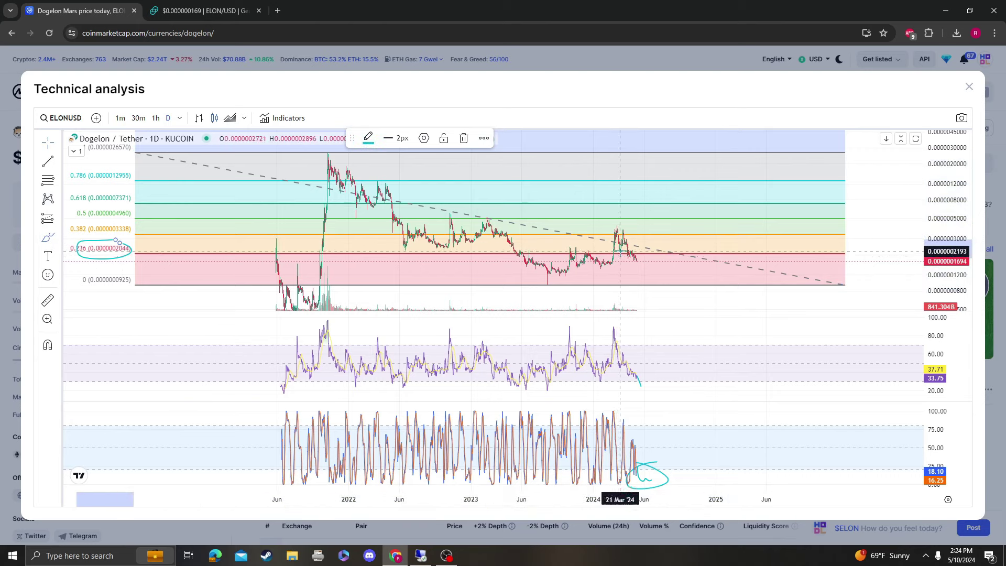
mouse_move(619, 251)
left_mouse_down()
mouse_move(712, 255)
mouse_move(660, 254)
left_mouse_up()
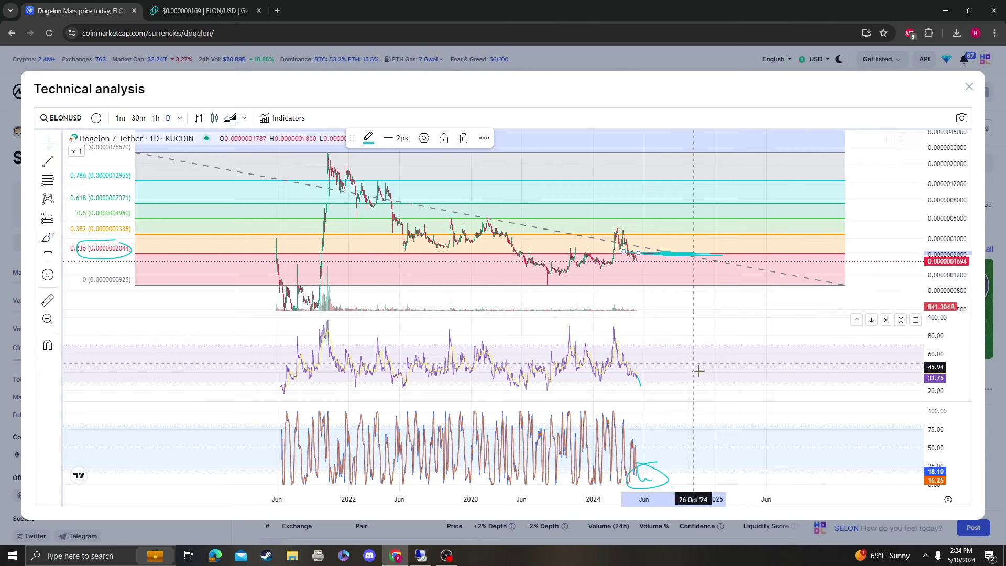
key("Delete")
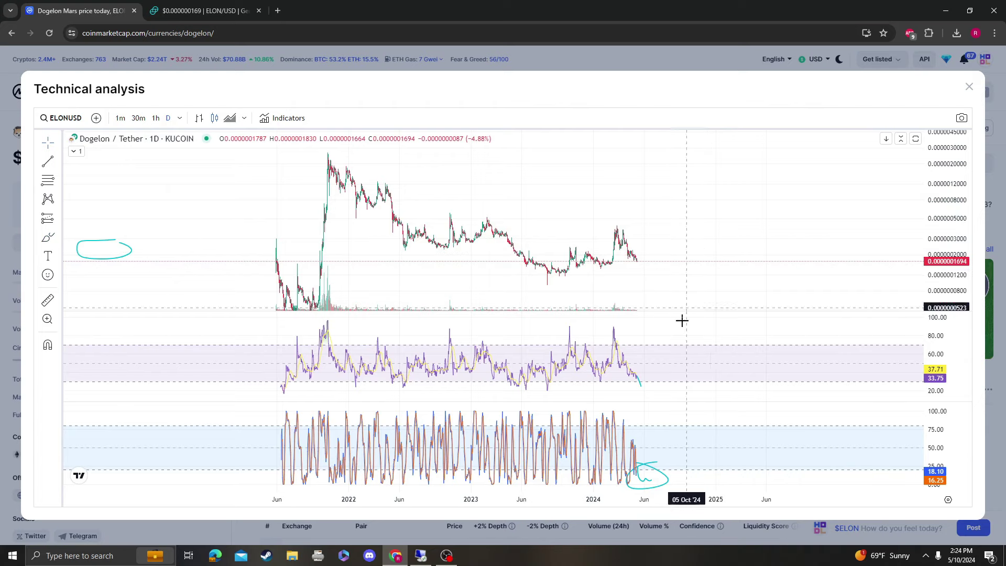
- Draw a rising parallel channel from the mid-2022 low to around May 2024
left_click(639, 385)
left_click(694, 352)
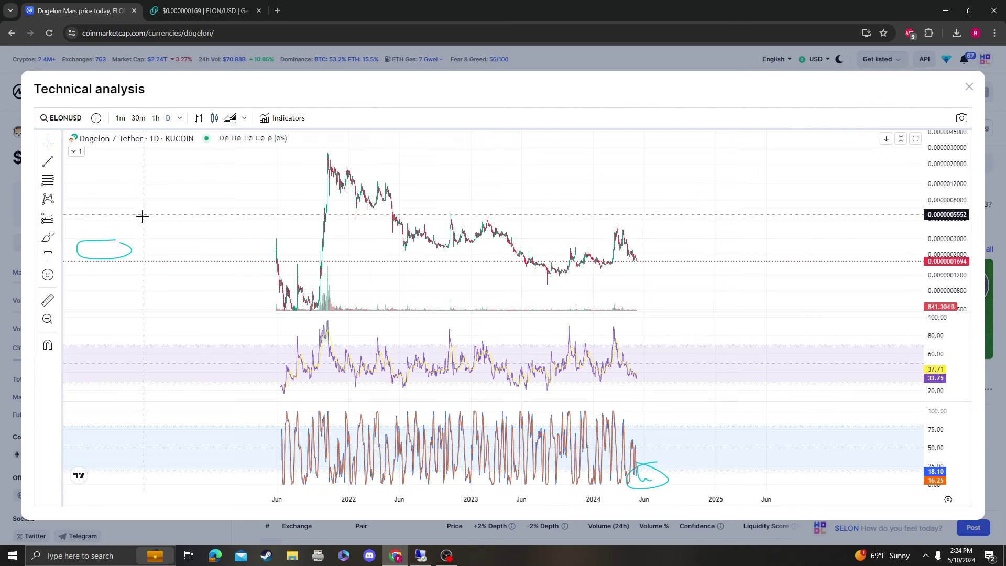
left_click(58, 164)
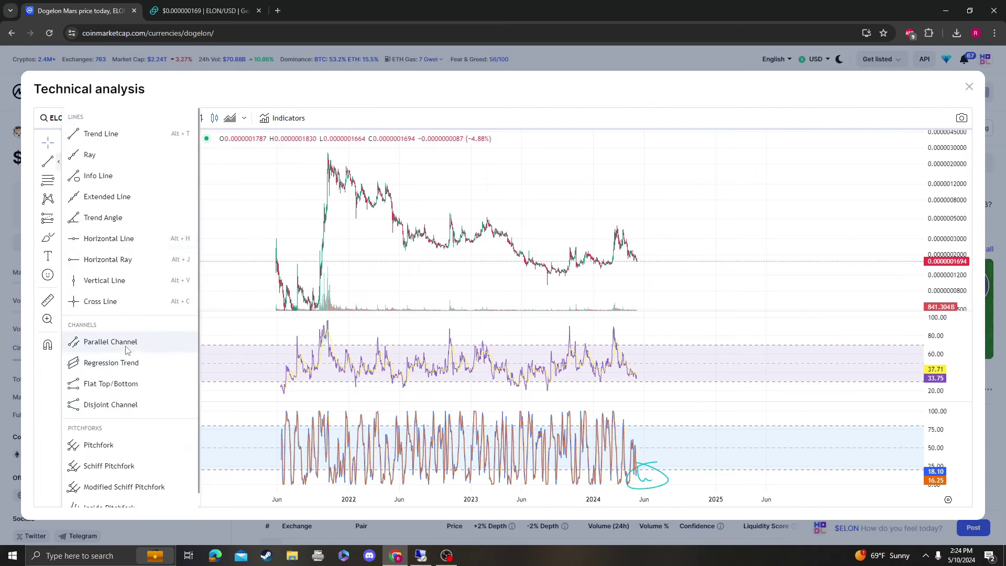
left_click(107, 325)
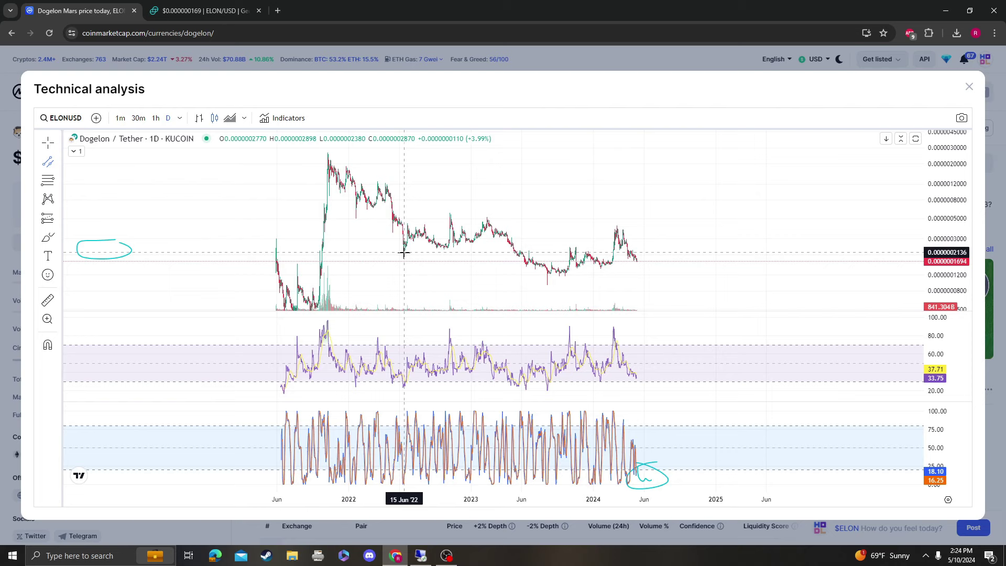
left_click(405, 253)
left_click(650, 224)
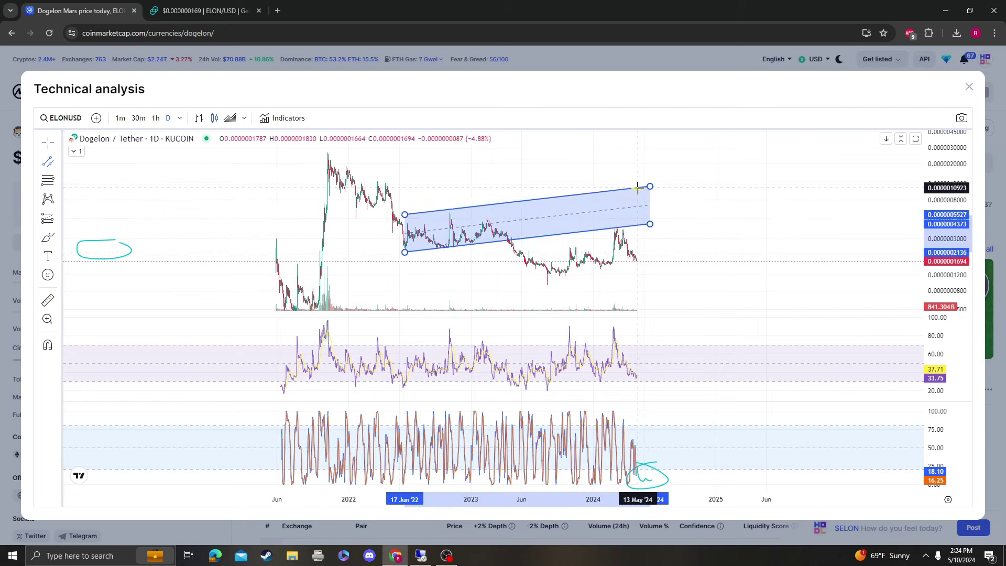
left_click(637, 189)
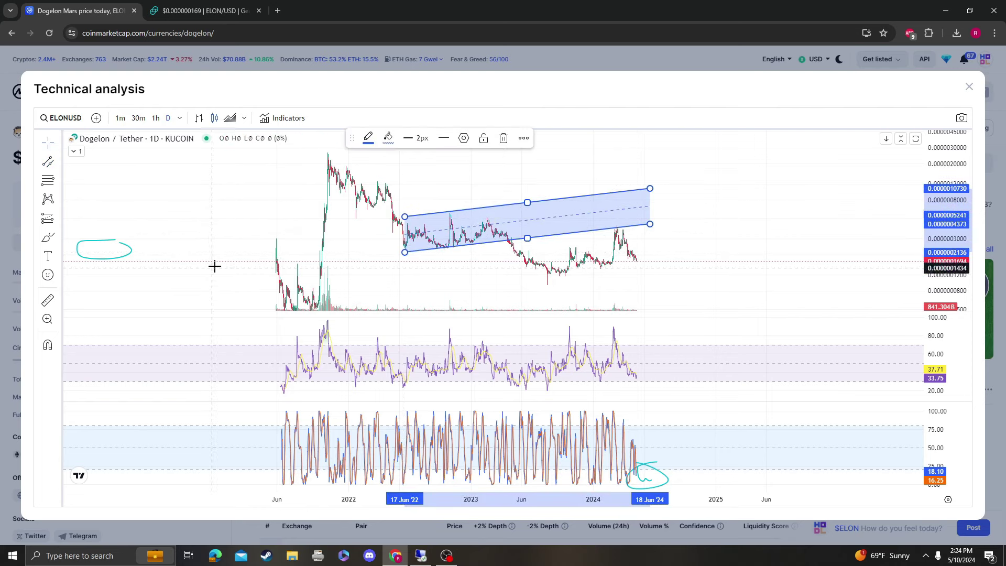
- Add a second parallel channel starting from the January 2022 high
left_click(48, 161)
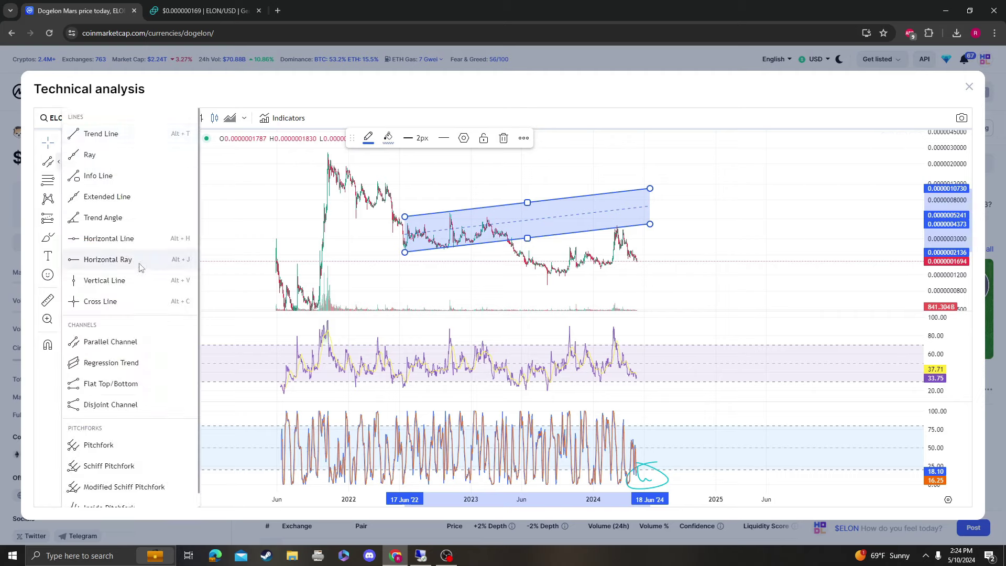
left_click(137, 330)
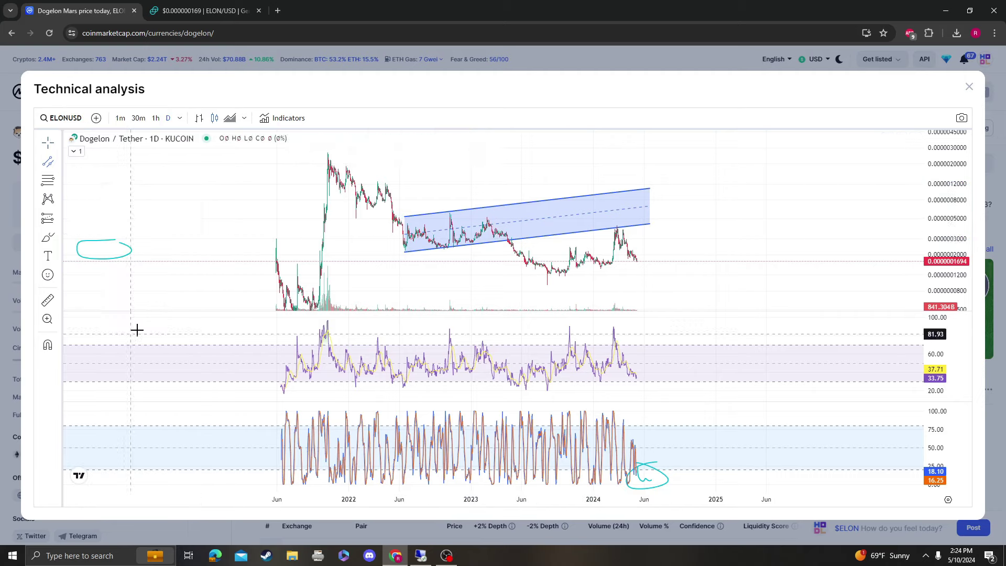
left_click(356, 211)
left_click(539, 168)
left_click(539, 141)
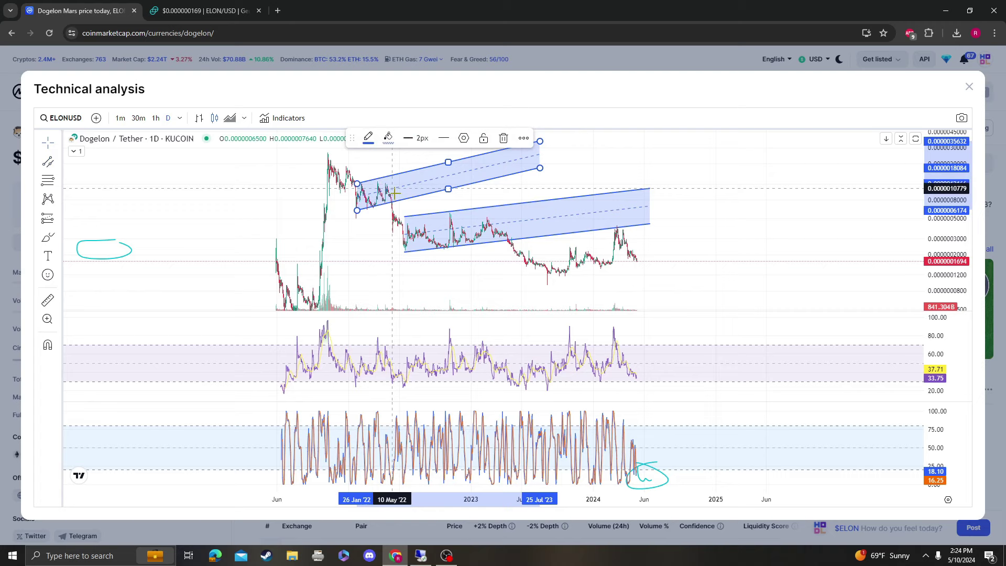
- Draw a third channel rising from the August 2023 low into April 2025
left_click(59, 184)
left_click(99, 168)
left_click(58, 161)
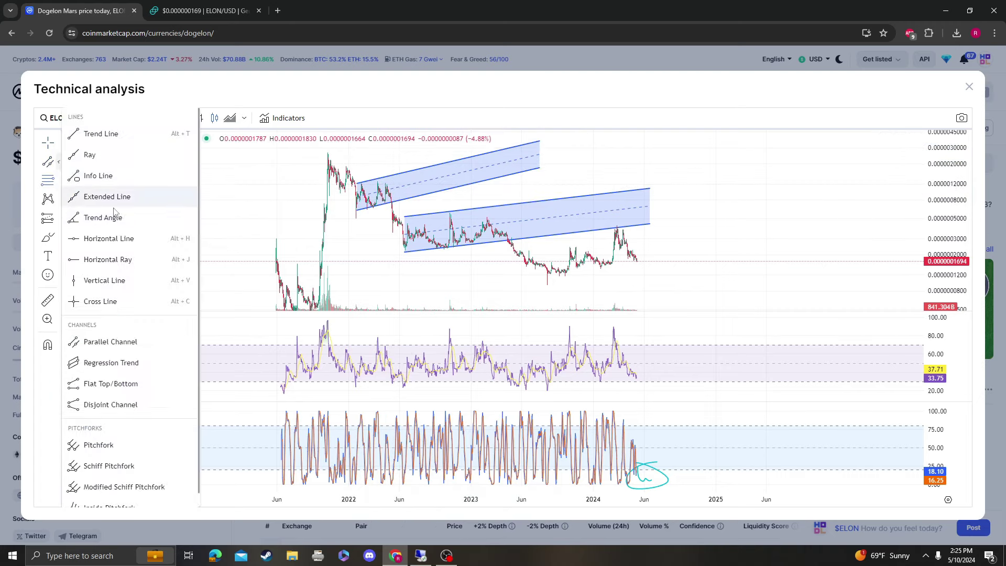
left_click(110, 341)
left_click(547, 284)
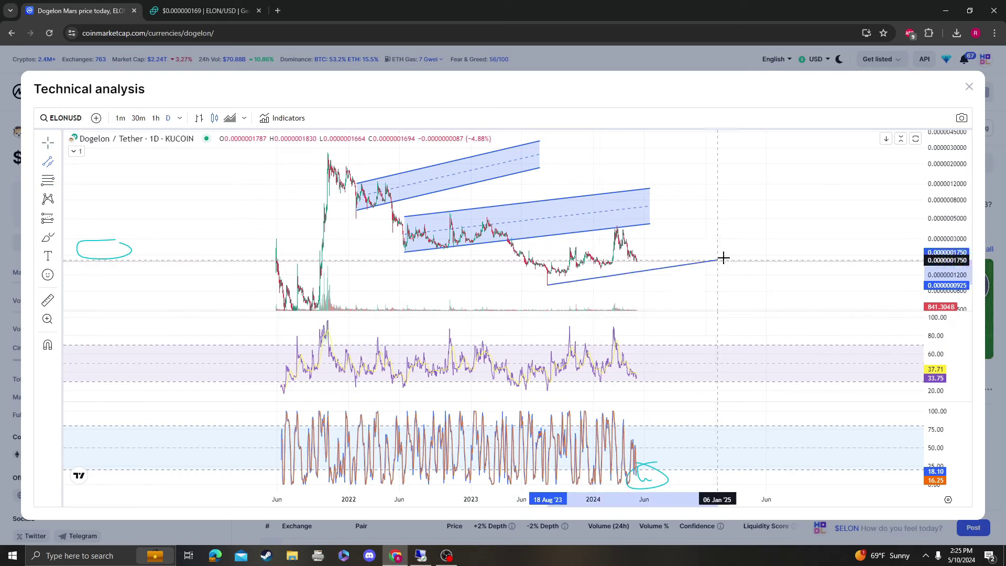
left_click(752, 234)
left_click(752, 193)
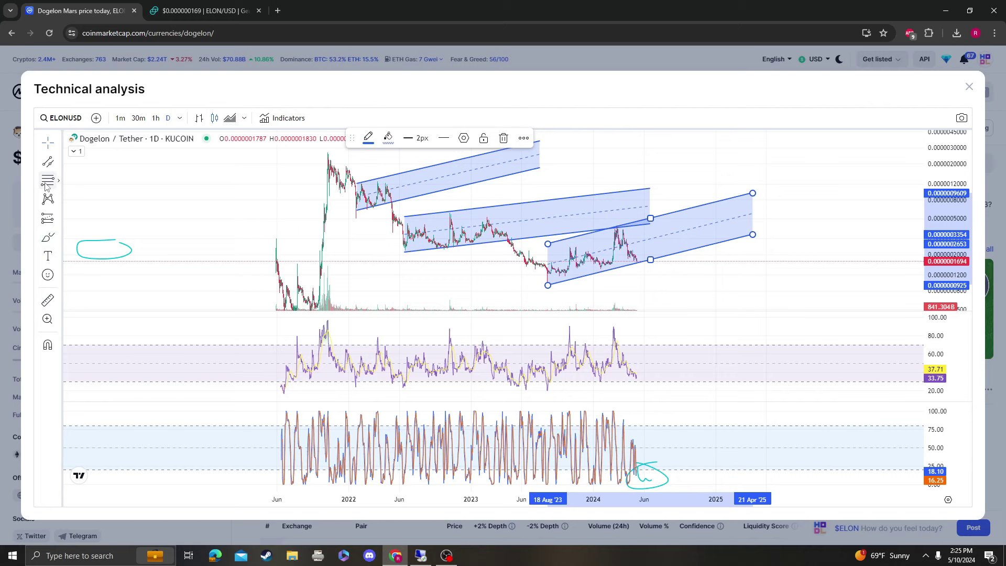
left_click(59, 167)
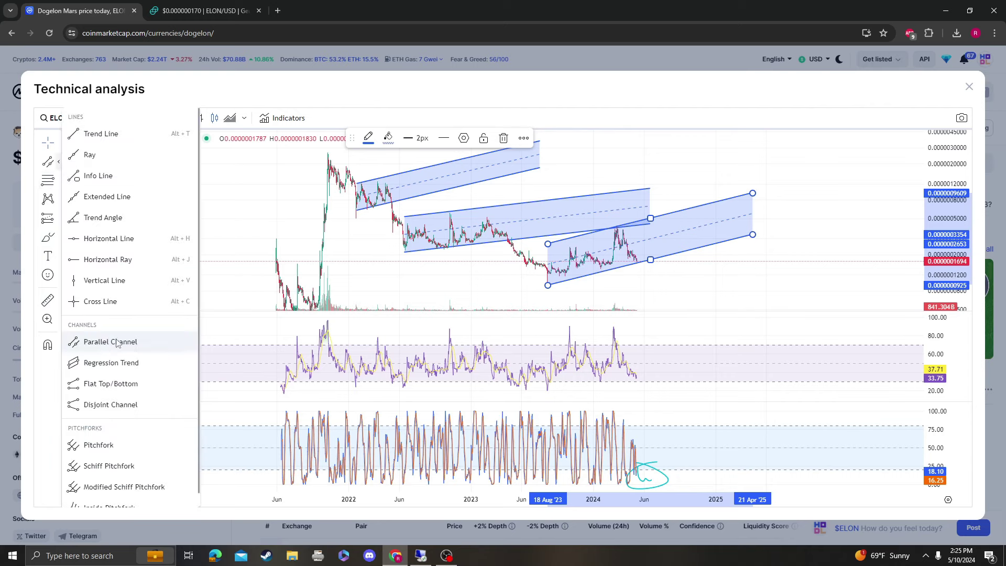
- Draw a Fib Retracement from the Oct '21 low (0.0000000925) to the 2024 high (0.0000004202), showing the 1.618 level
left_click(48, 180)
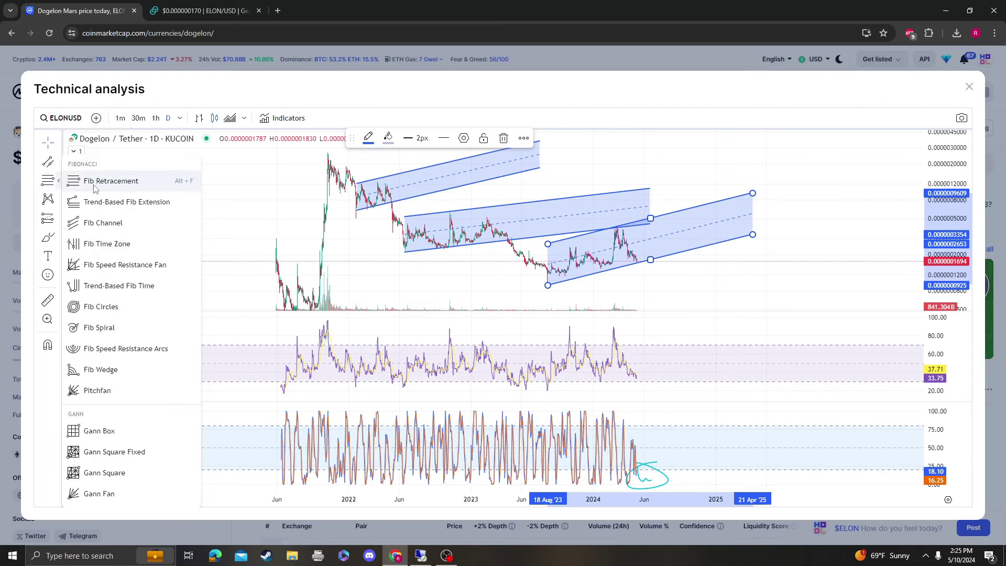
left_click(108, 180)
left_click(319, 285)
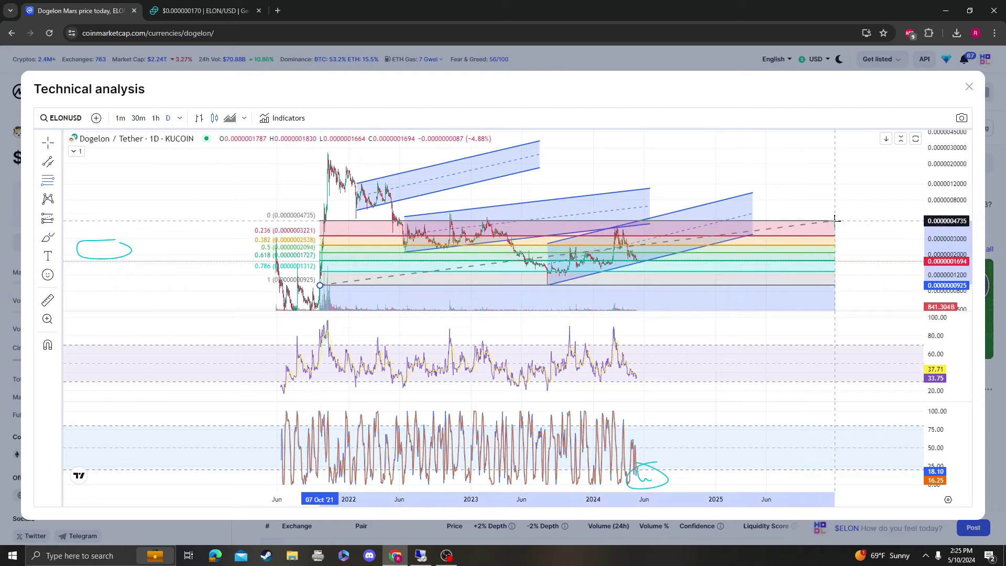
left_click(837, 226)
left_click_drag(813, 164, 791, 155)
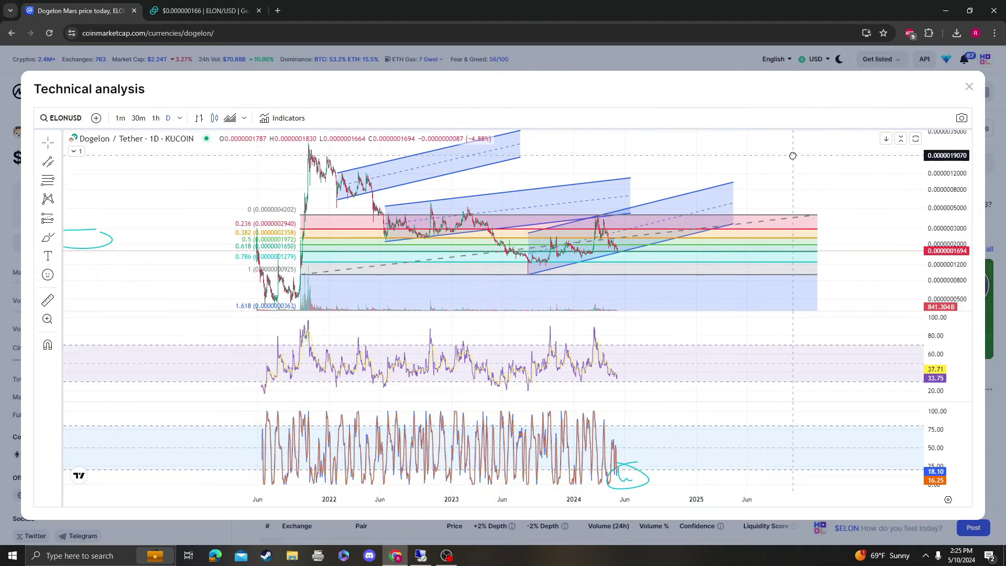
left_click_drag(848, 210, 797, 250)
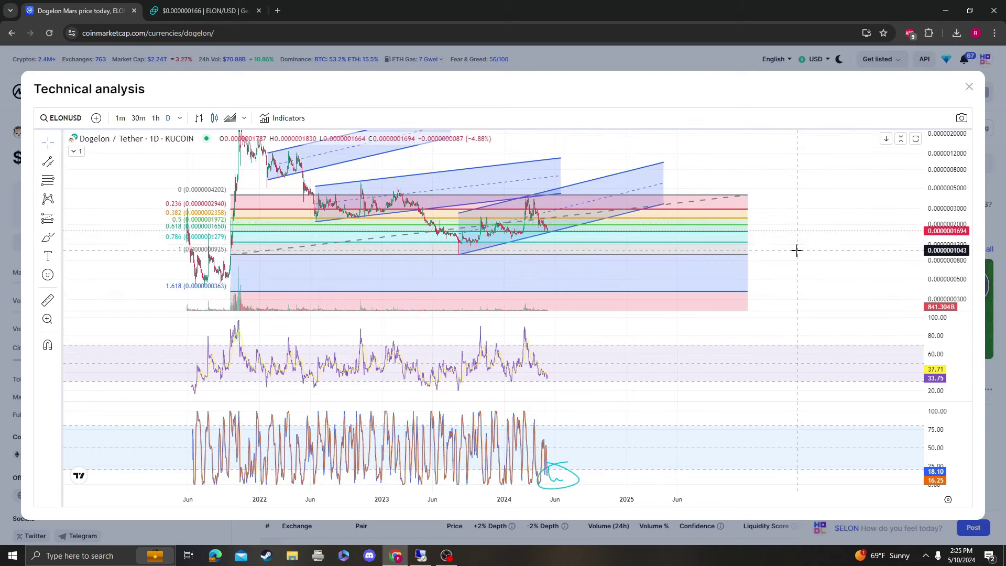
- Place a Ghost Feed projection sliding the price path below the 0.0000000925 Fibonacci level
left_click(59, 181)
left_click(59, 164)
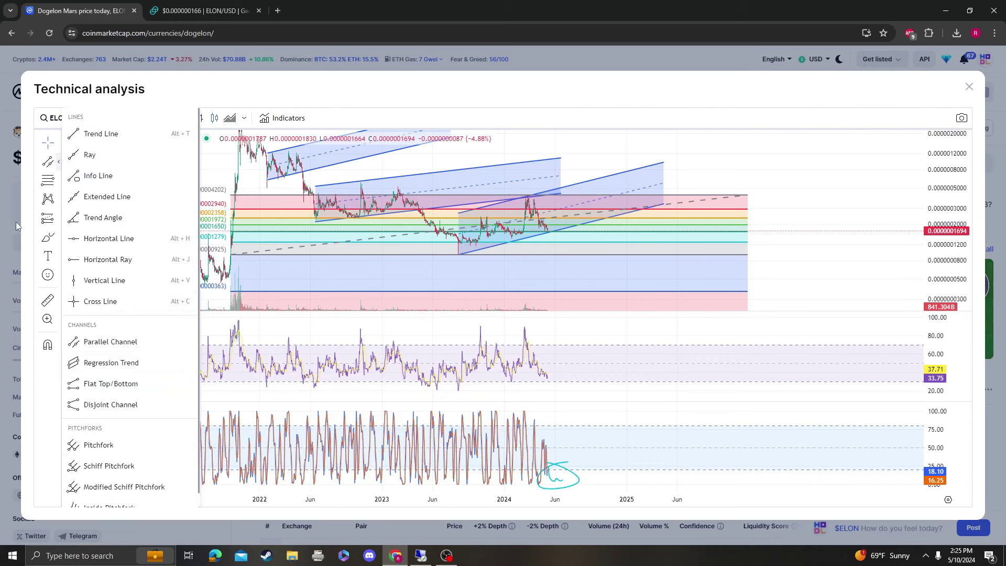
left_click(58, 218)
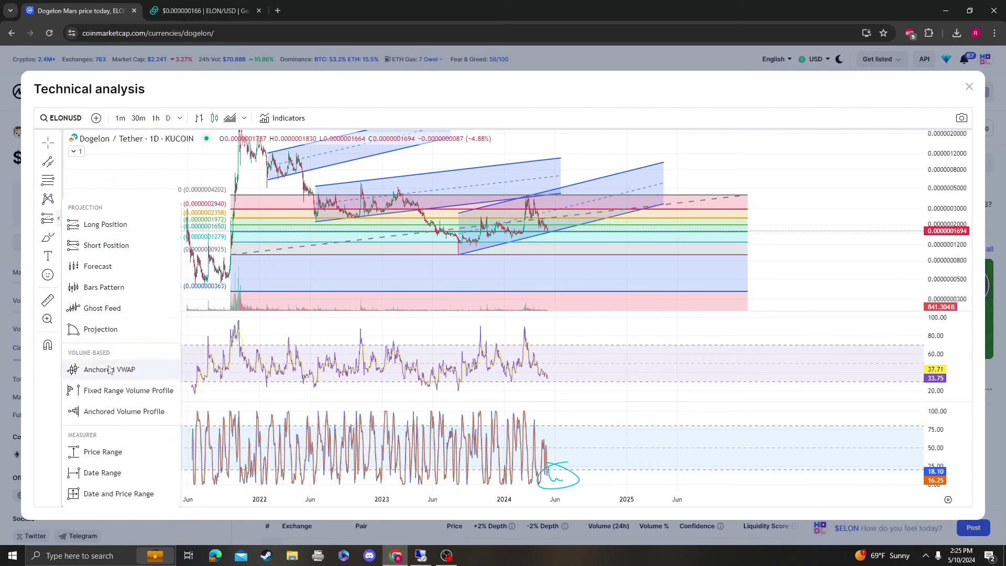
left_click(123, 308)
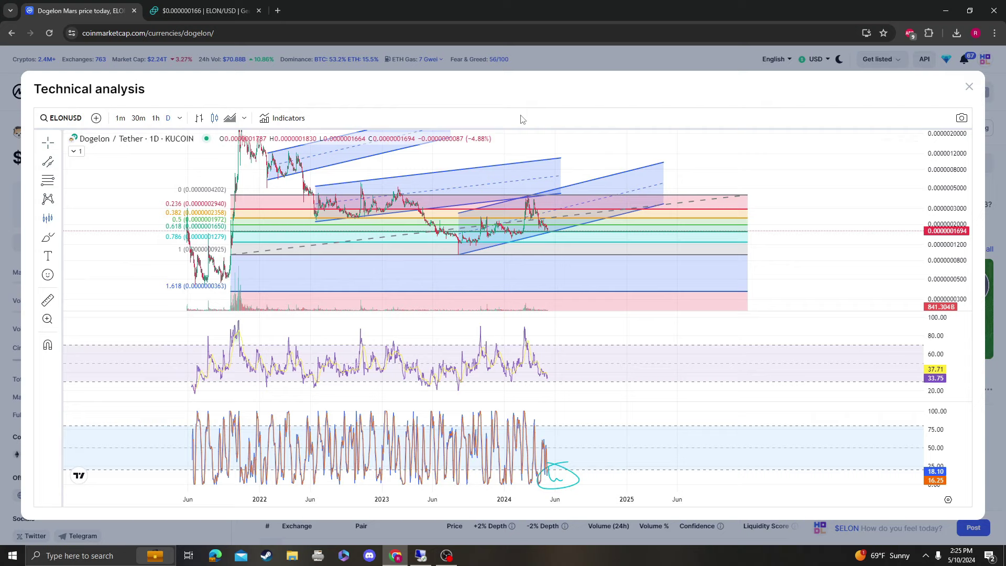
left_click(301, 156)
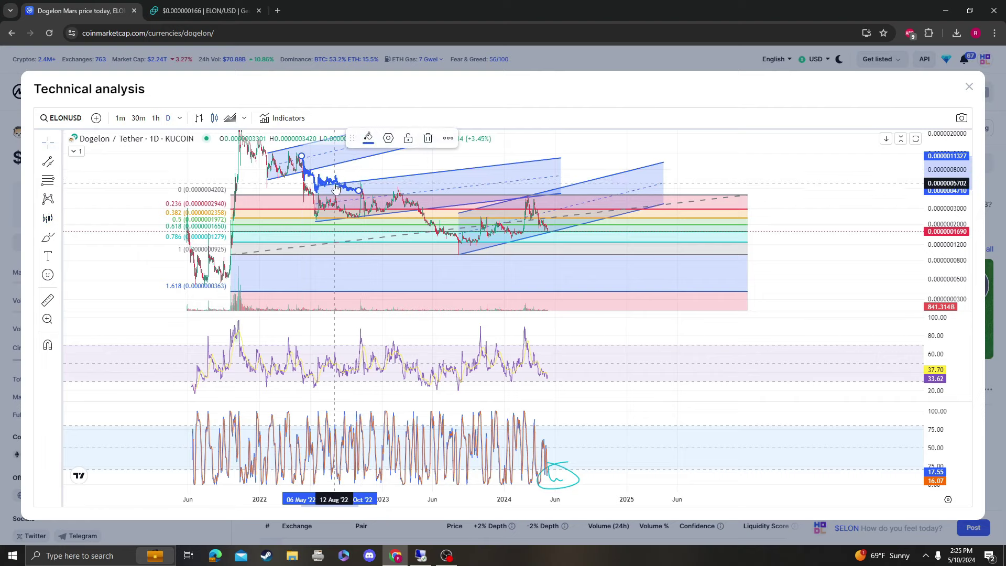
left_click(362, 169)
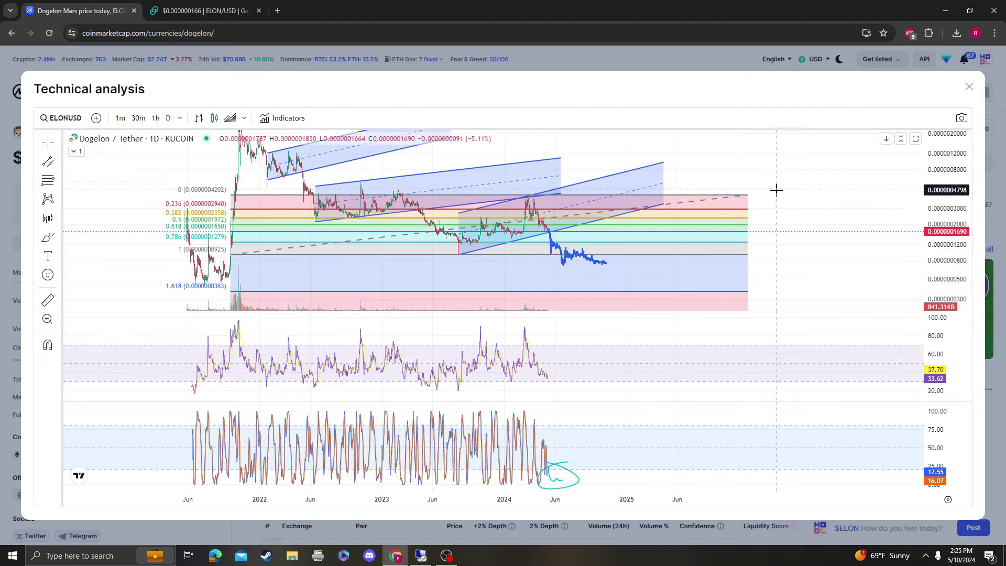
scroll(781, 192, "right", 3)
scroll(951, 153, "down", 3)
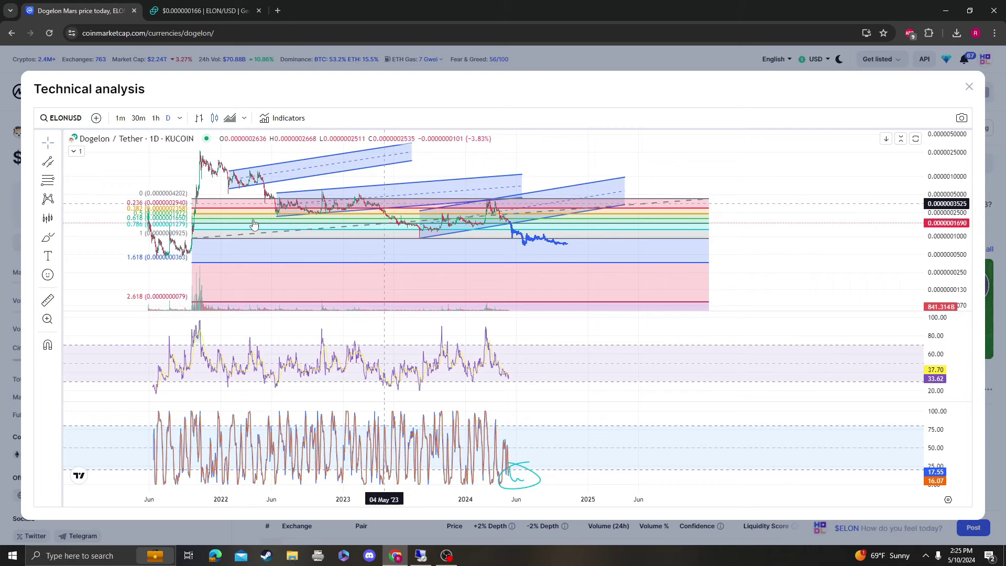
left_click(61, 182)
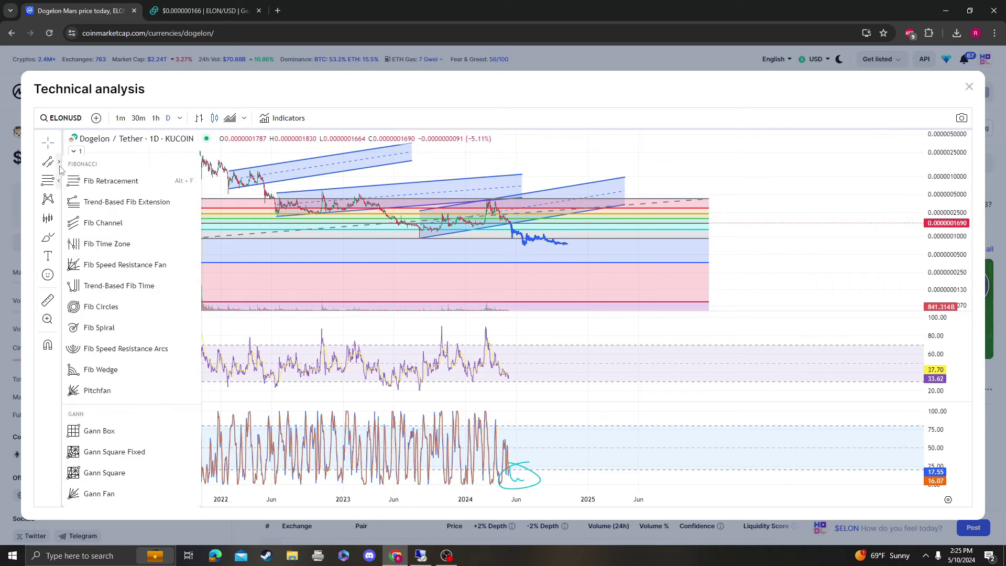
left_click(60, 165)
left_click(127, 342)
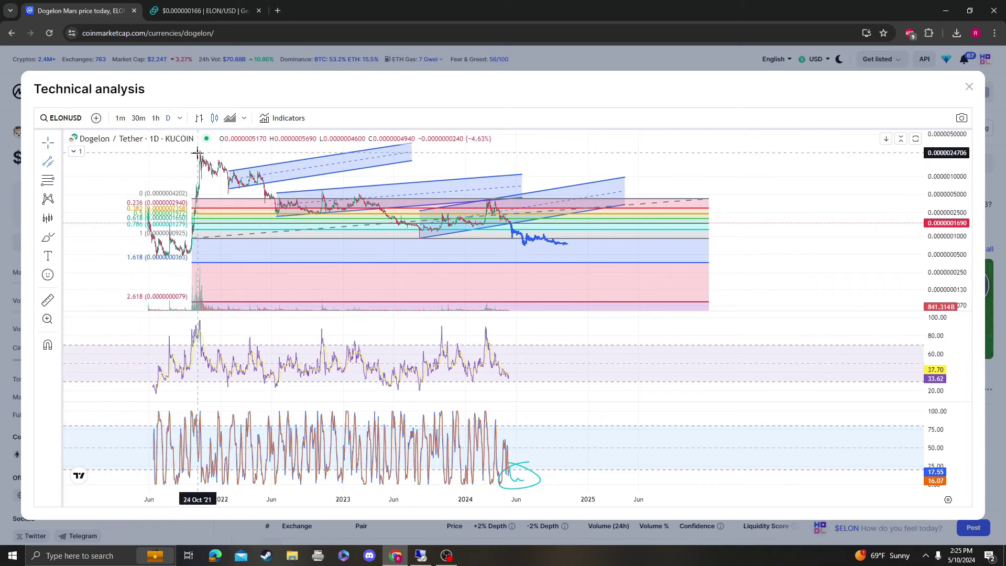
left_click(836, 261)
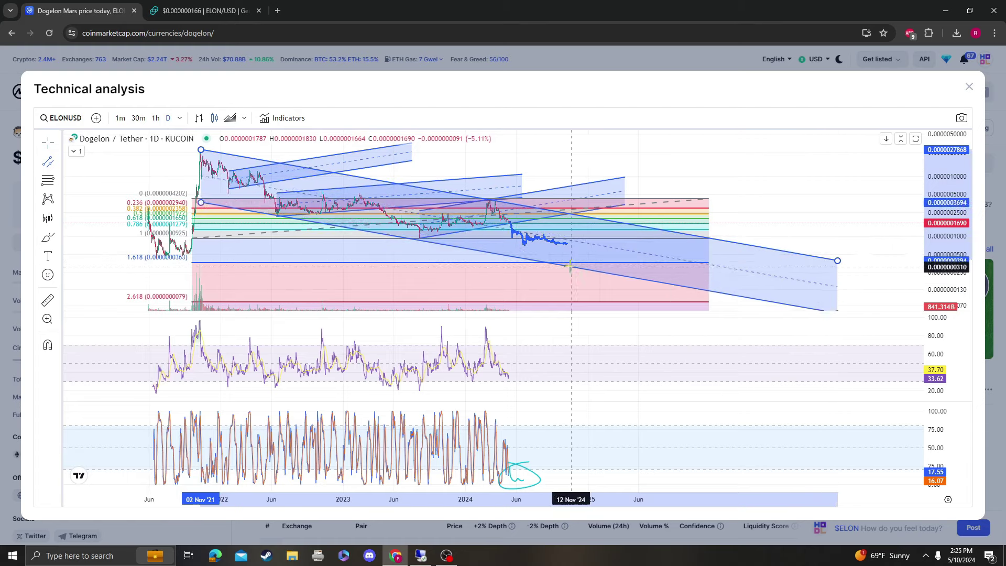
left_click(572, 263)
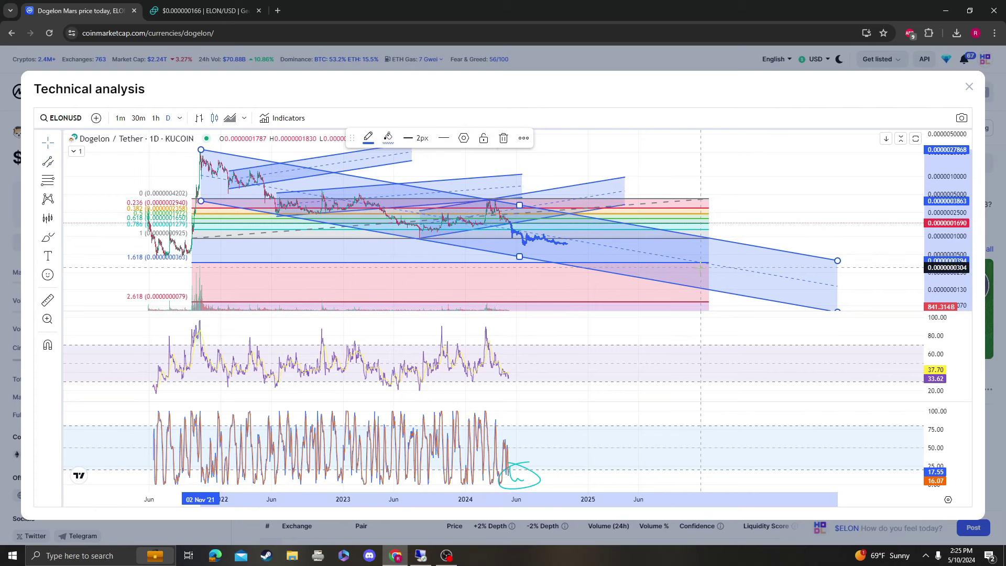
key("Delete")
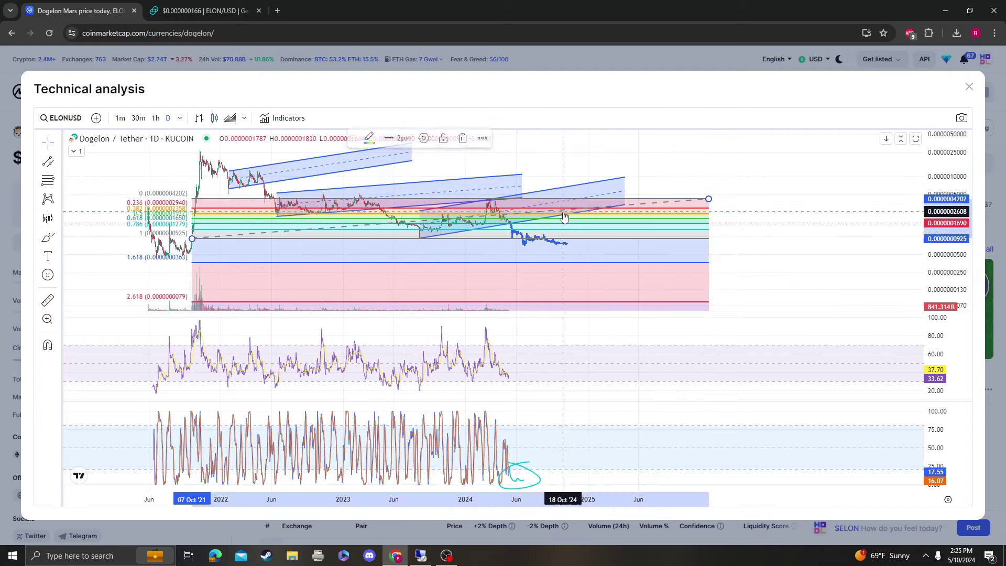
left_click(204, 11)
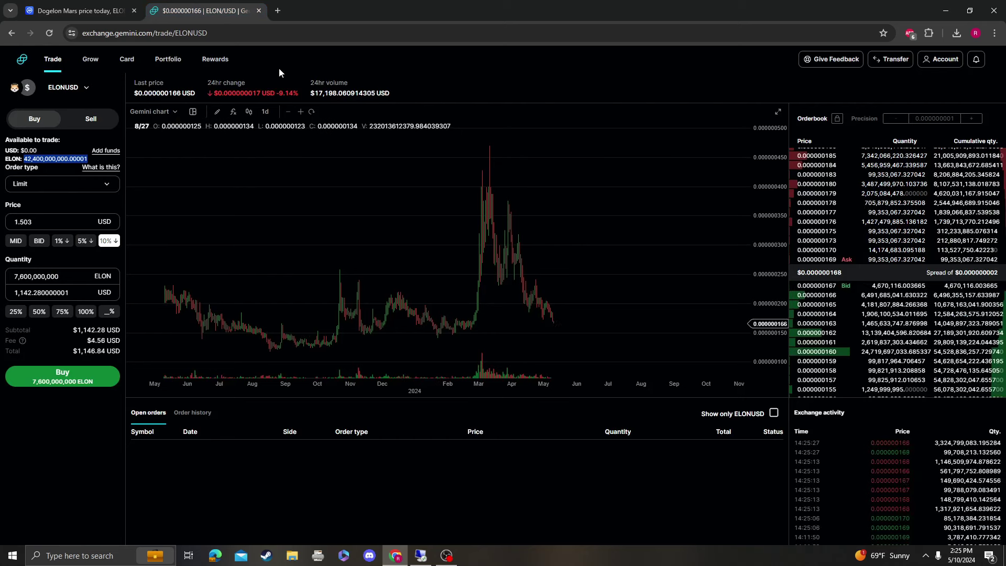
left_click(70, 159)
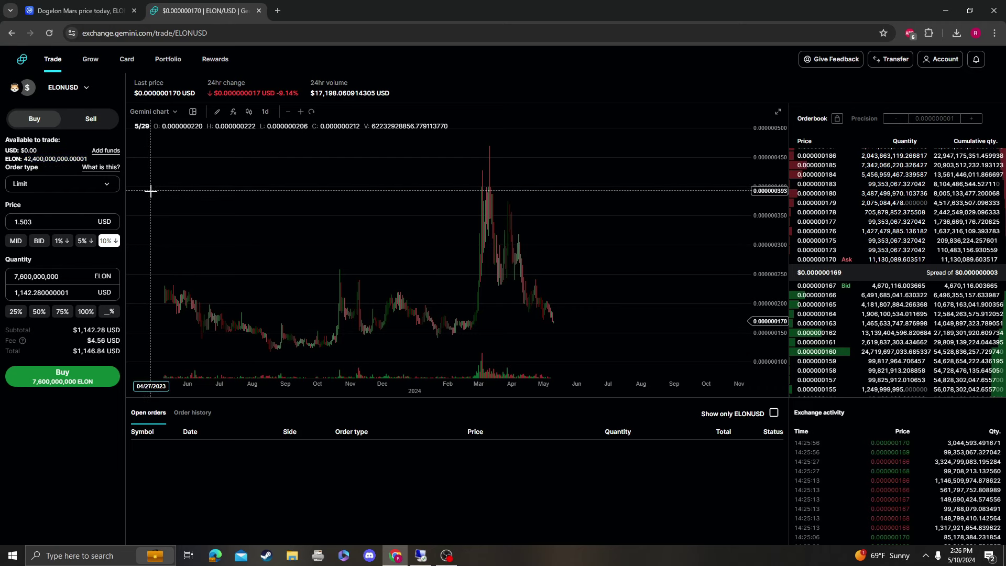
left_click(78, 11)
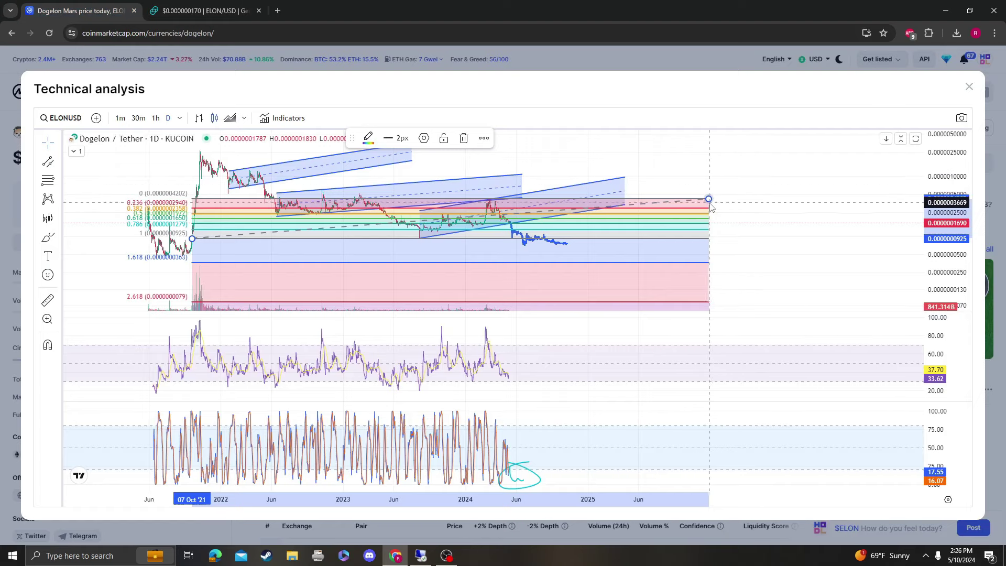
- Delete the Fibonacci retracement and the rightmost and lower rising channels
key("Delete")
left_click(576, 210)
key("Delete")
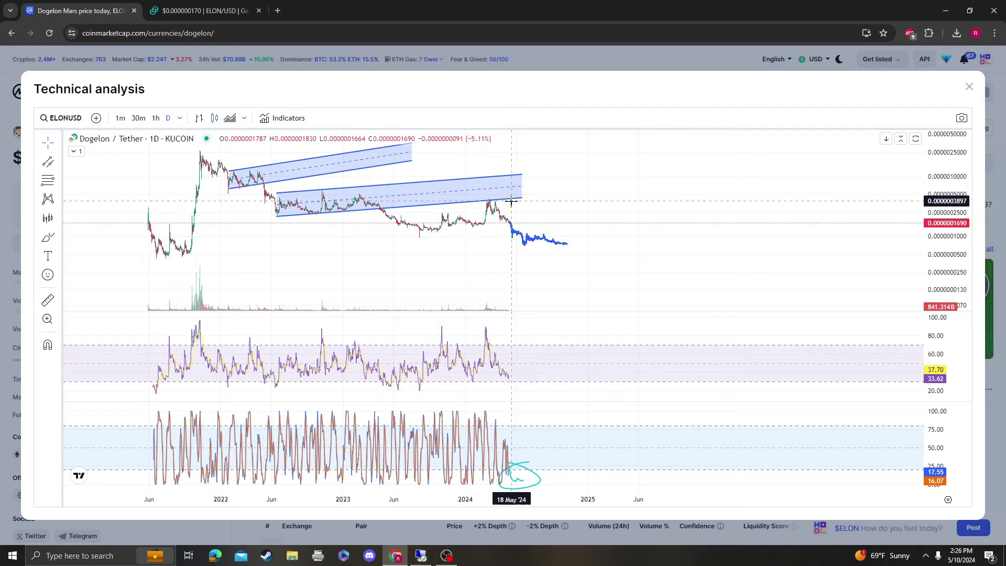
left_click(511, 201)
key("Delete")
- Remove the ghost projection and the upper 2022 channel, then close the technical analysis view
left_click(516, 236)
key("Delete")
left_click(373, 172)
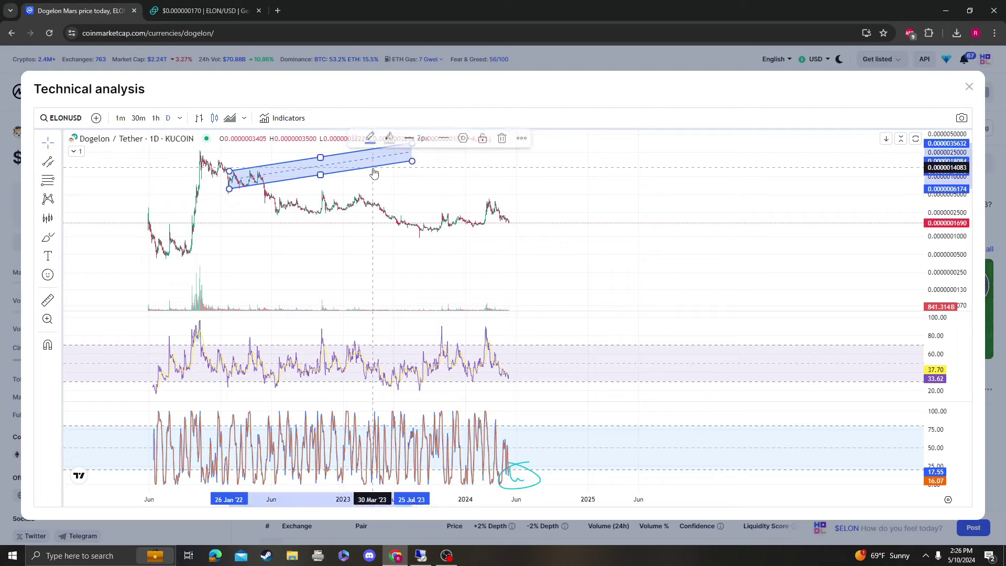
key("Delete")
left_click_drag(584, 203, 613, 285)
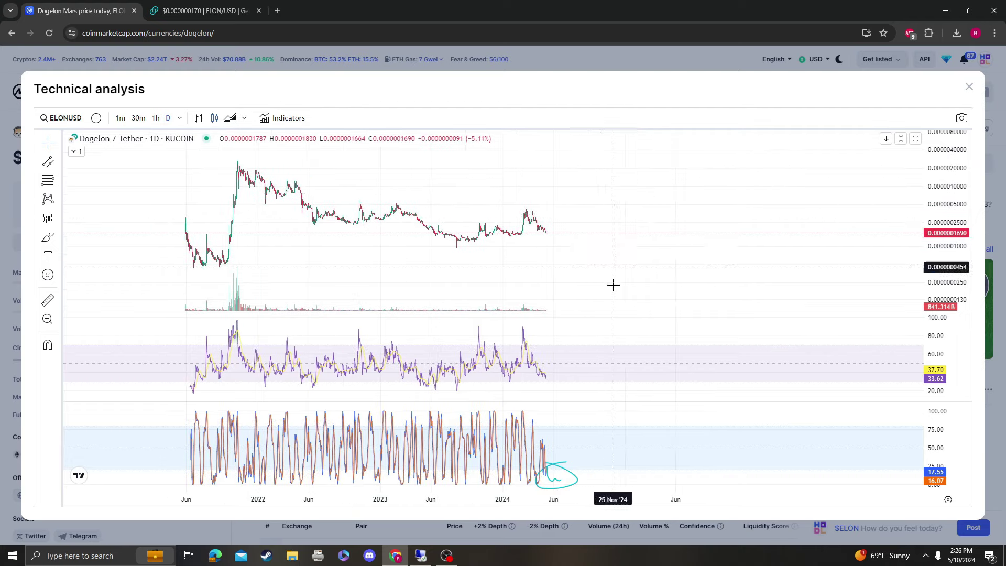
left_click(968, 87)
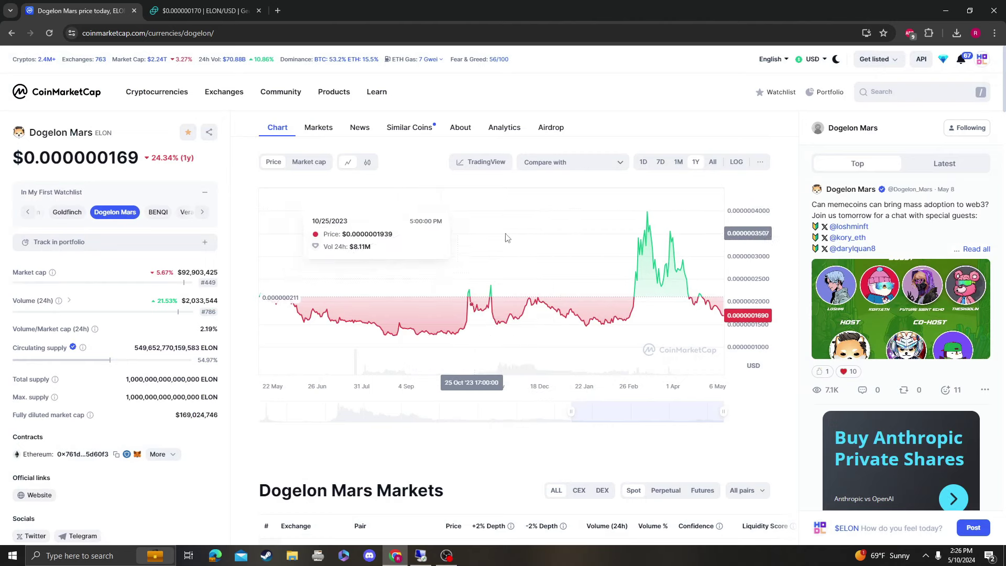
- Visit the official dogelonmars.com site from the Website link, then close its tab
scroll(578, 306, "down", 5)
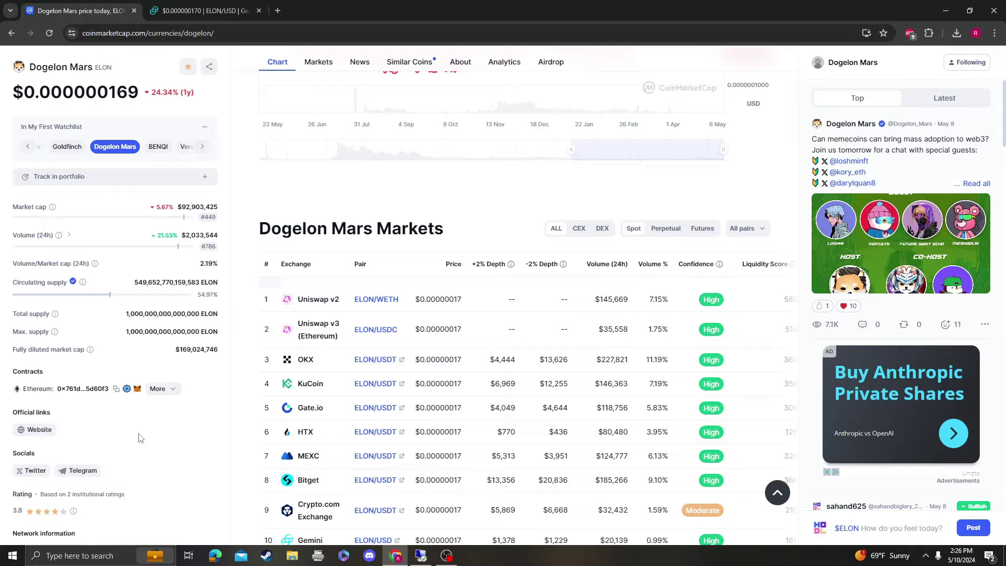
left_click(35, 429)
scroll(430, 214, "down", 3)
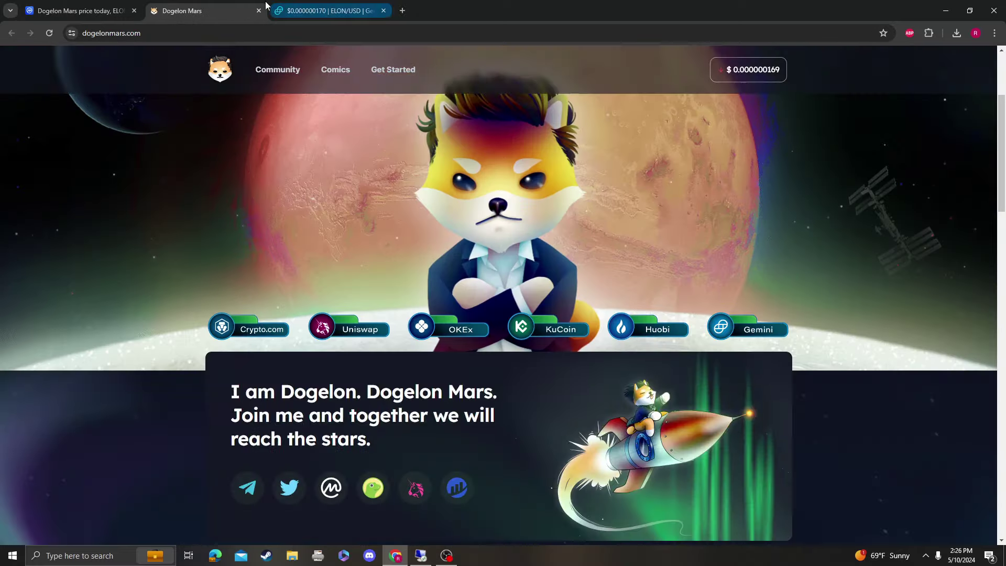
left_click(258, 10)
scroll(596, 235, "down", 7)
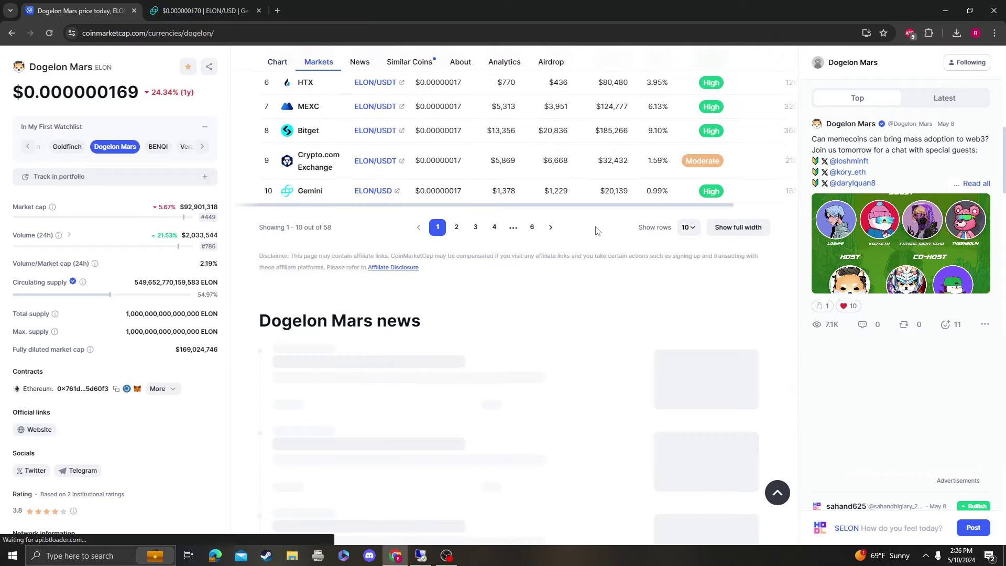
scroll(595, 229, "up", 9)
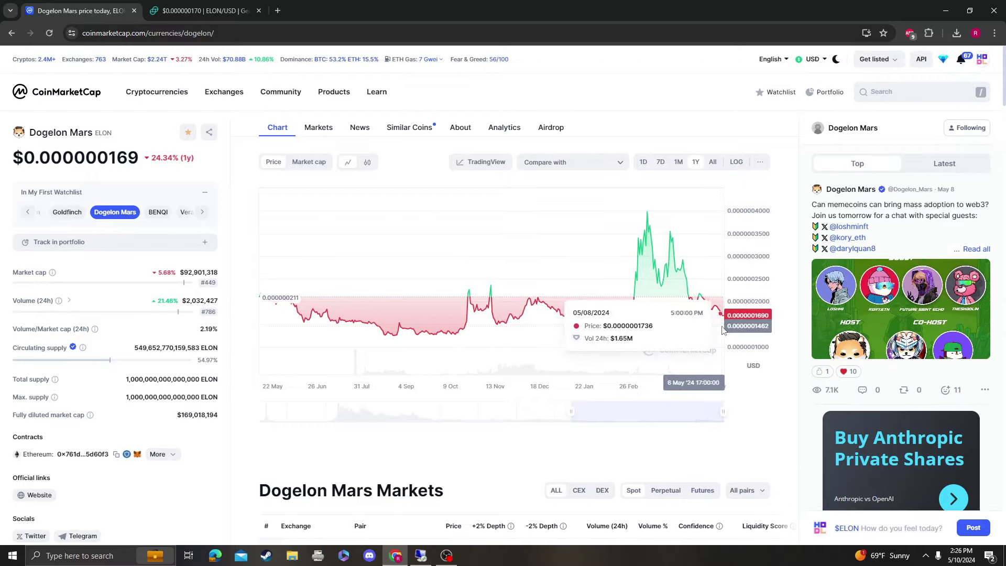
- Open the technical analysis chart and circle the latest and 2023 RSI lows
left_click(484, 162)
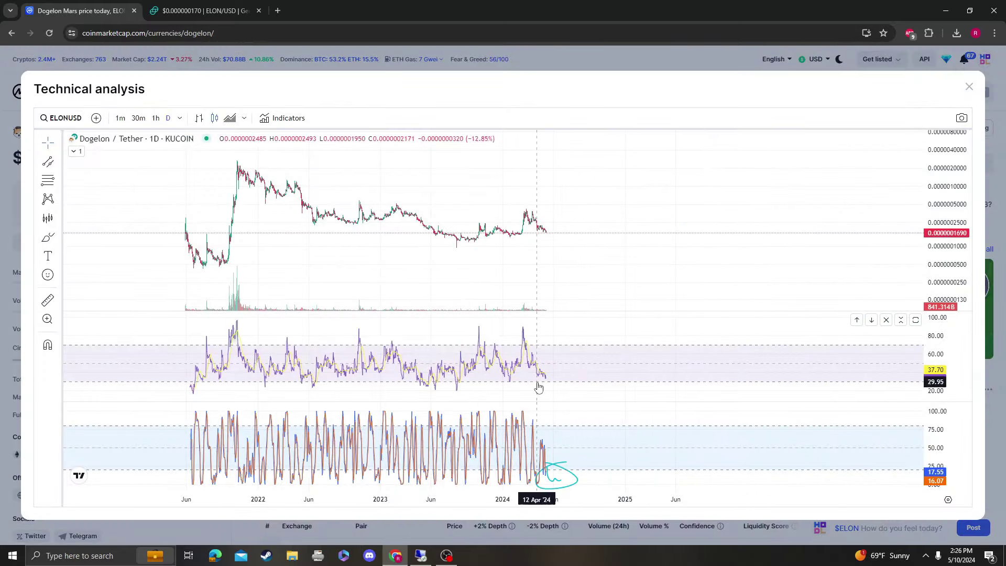
left_click_drag(543, 378, 546, 378)
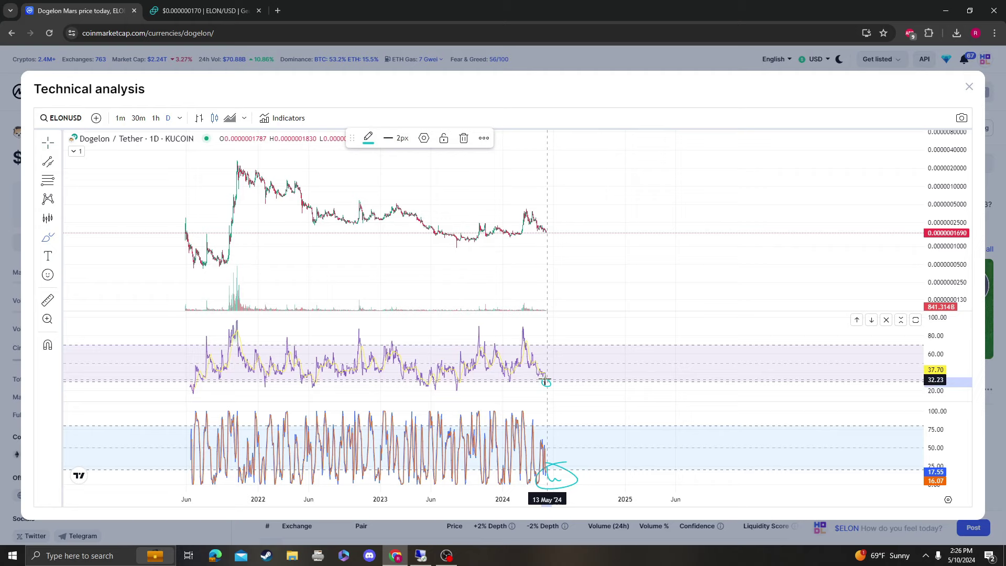
scroll(507, 240, "up", 3)
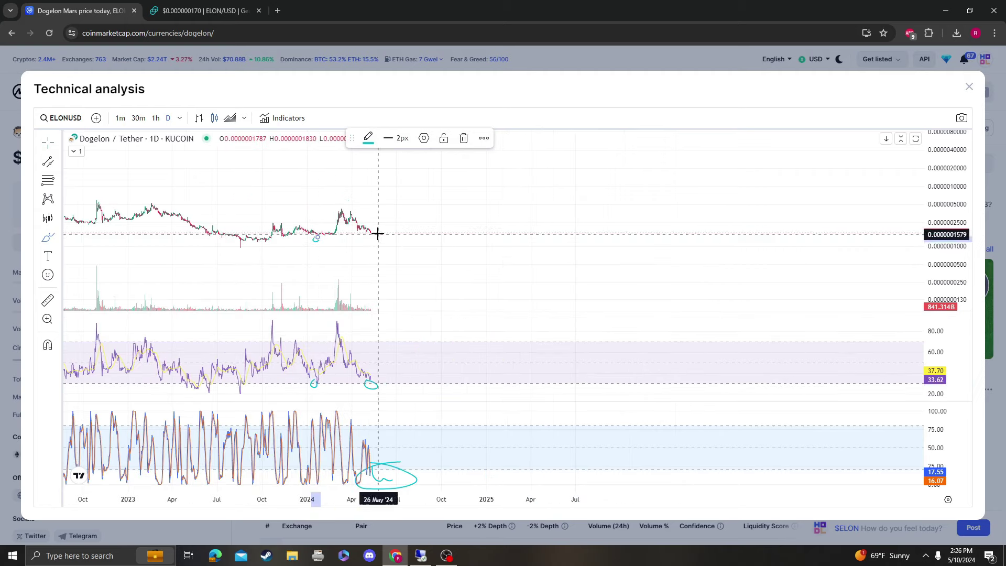
left_click_drag(374, 235, 375, 237)
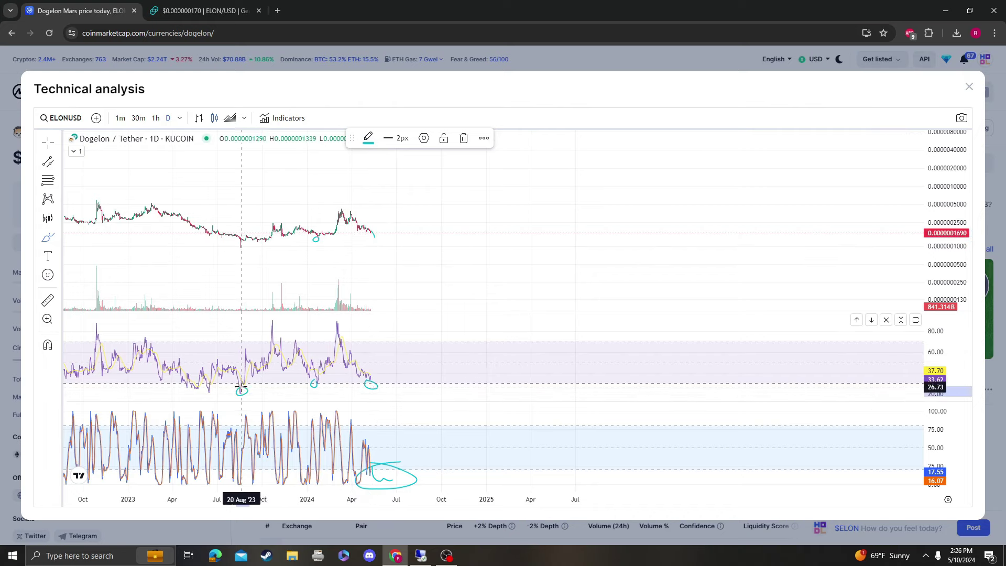
- Mark the current price, circle the mid-2023 low and latest candle, and draw a rising trendline
left_click_drag(362, 237, 444, 236)
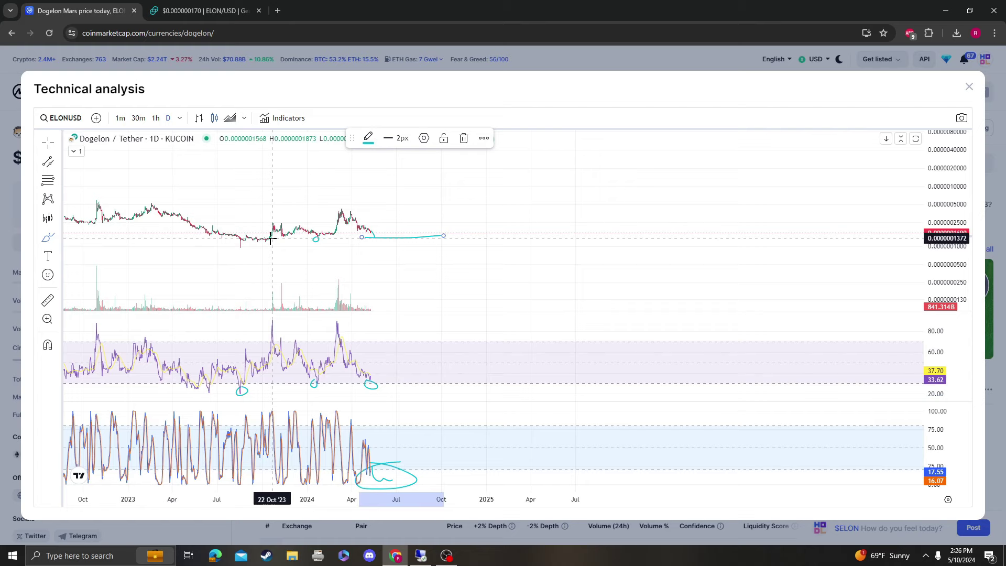
left_click_drag(243, 245, 242, 253)
left_click_drag(370, 229, 375, 234)
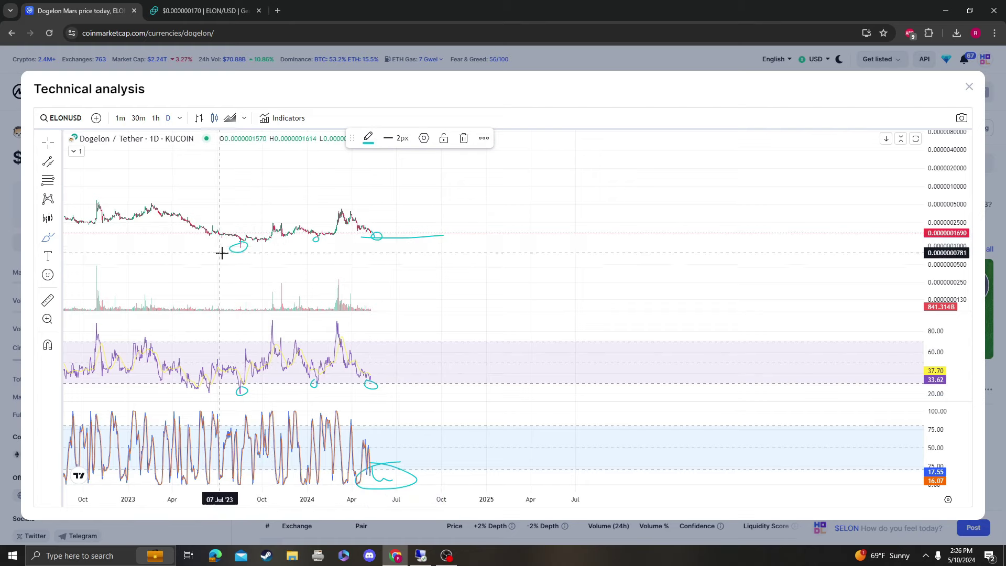
left_click_drag(220, 251, 517, 217)
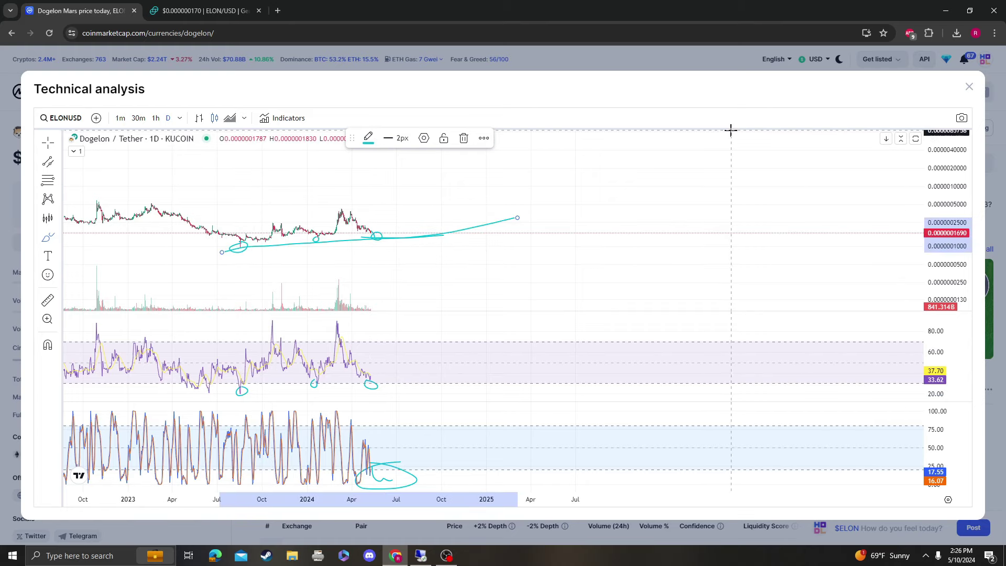
left_click(969, 88)
- Check the 1M and All price views, glance at Gemini, then settle on the 1Y chart
left_click(685, 160)
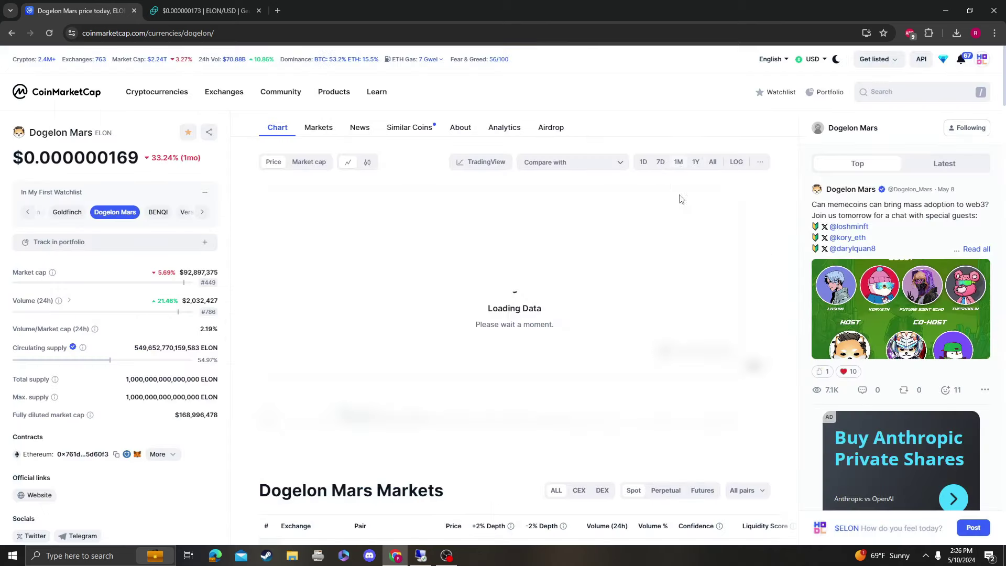
left_click(204, 11)
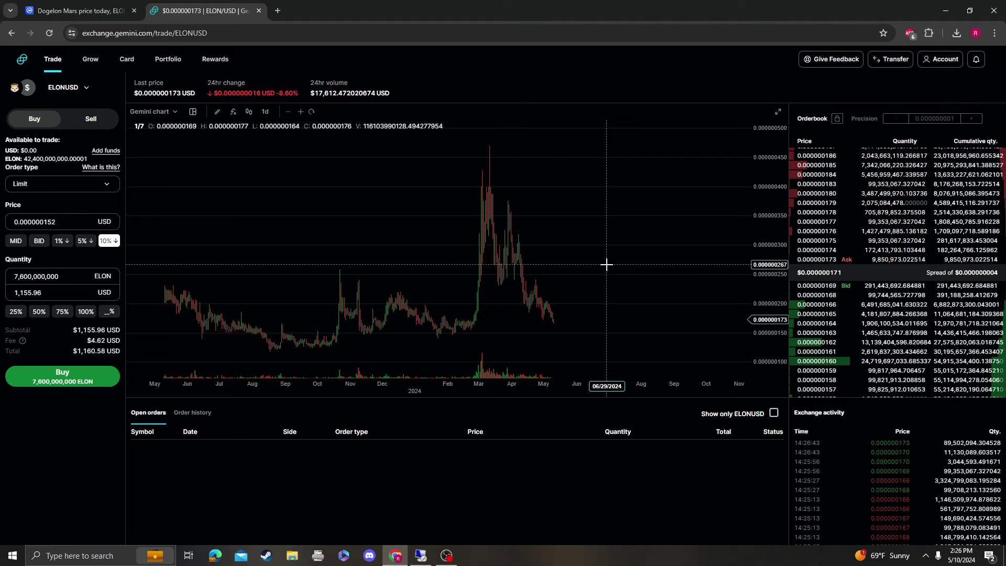
left_click(84, 10)
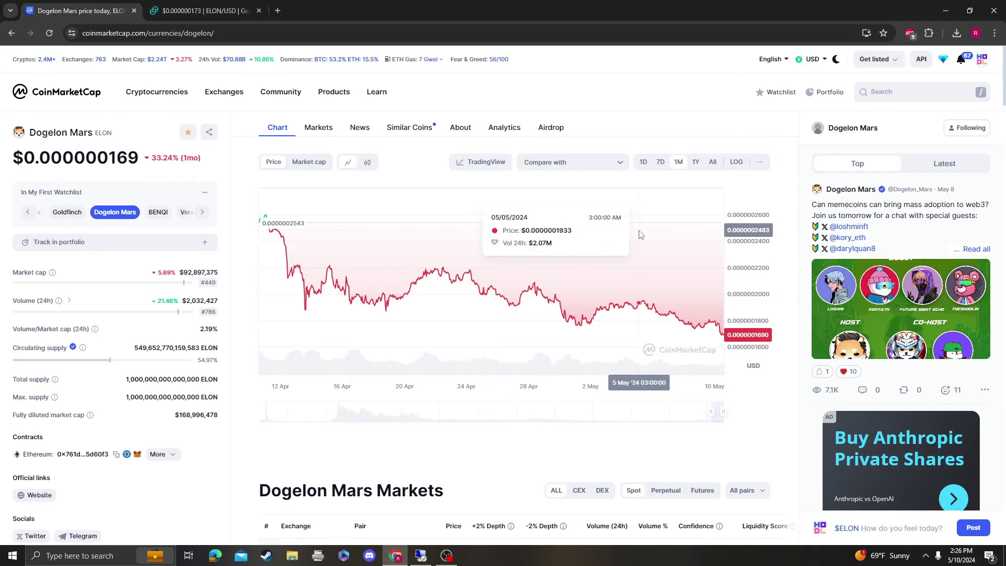
left_click(714, 162)
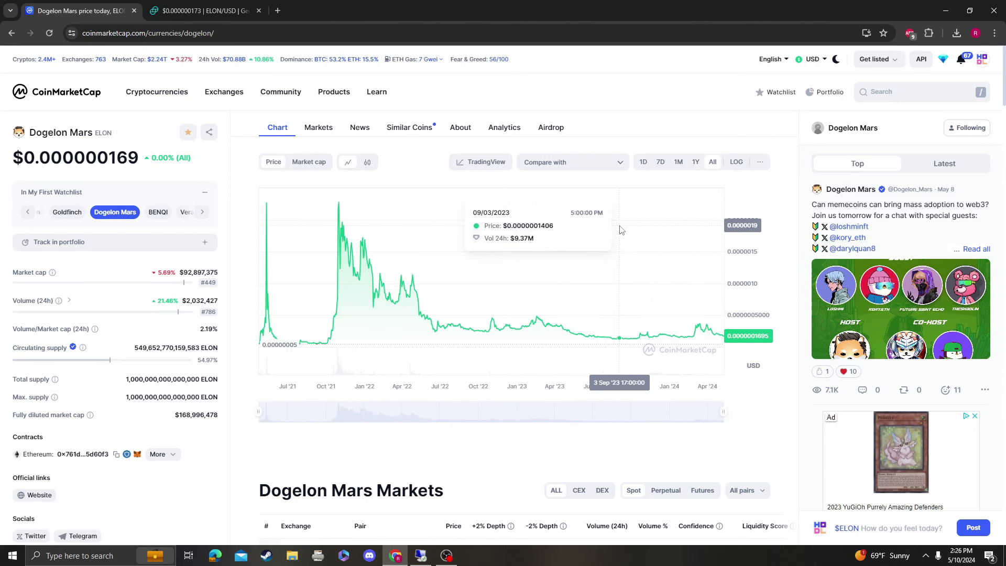
scroll(632, 412, "down", 5)
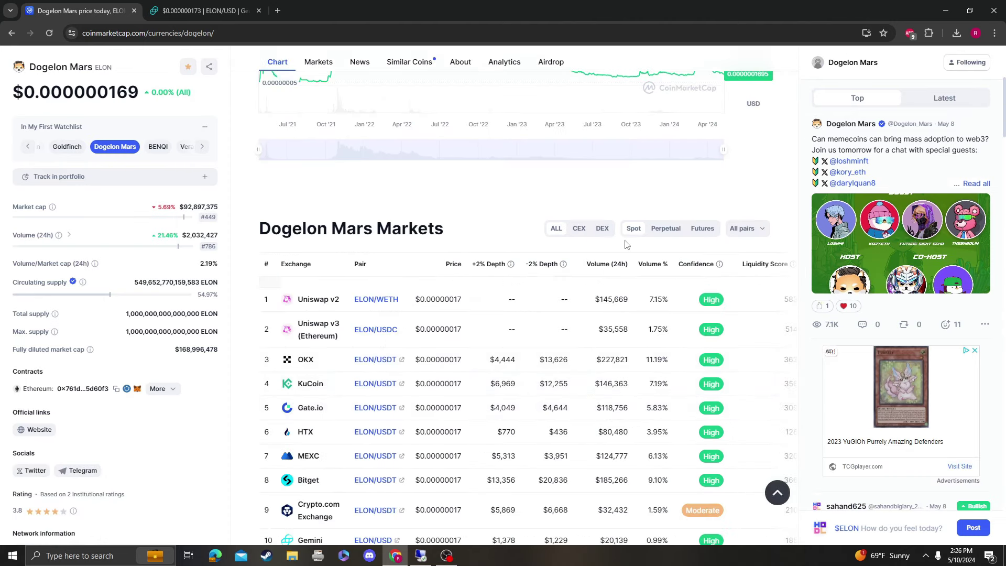
scroll(626, 245, "up", 5)
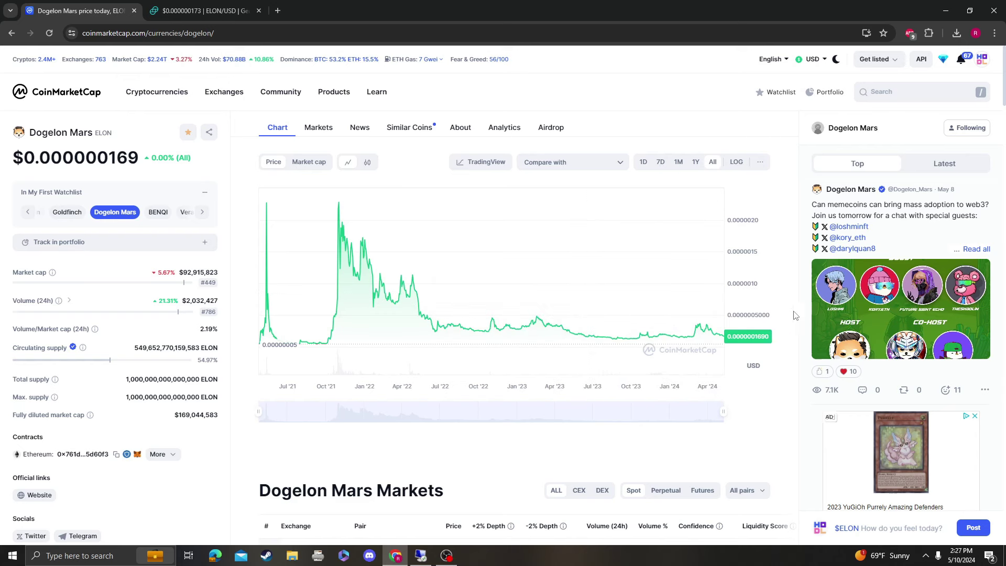
double_click(118, 151)
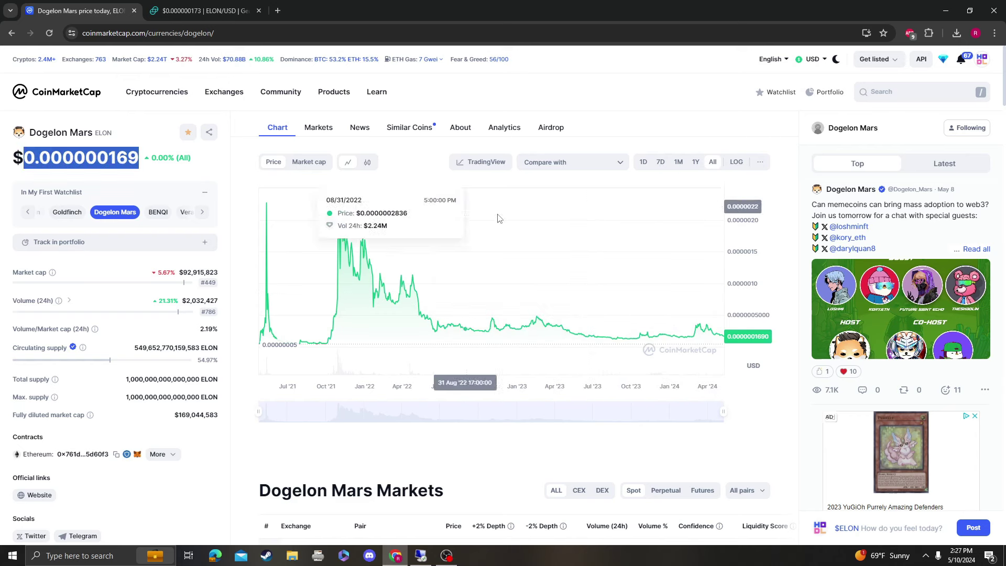
left_click(697, 163)
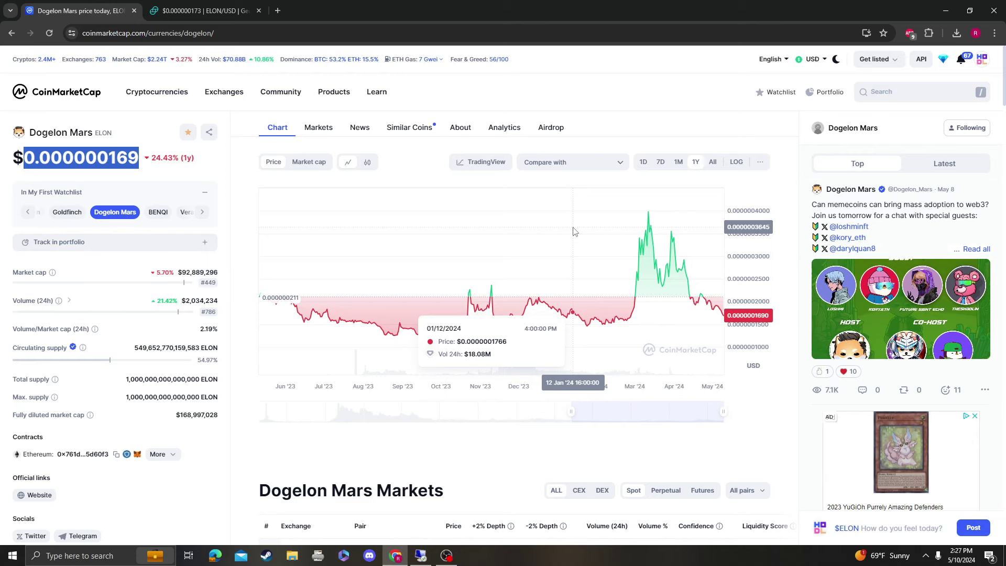
- Review the Gemini ELON/USD page, checking the ELON balance and shifting the chart to later dates
left_click(204, 10)
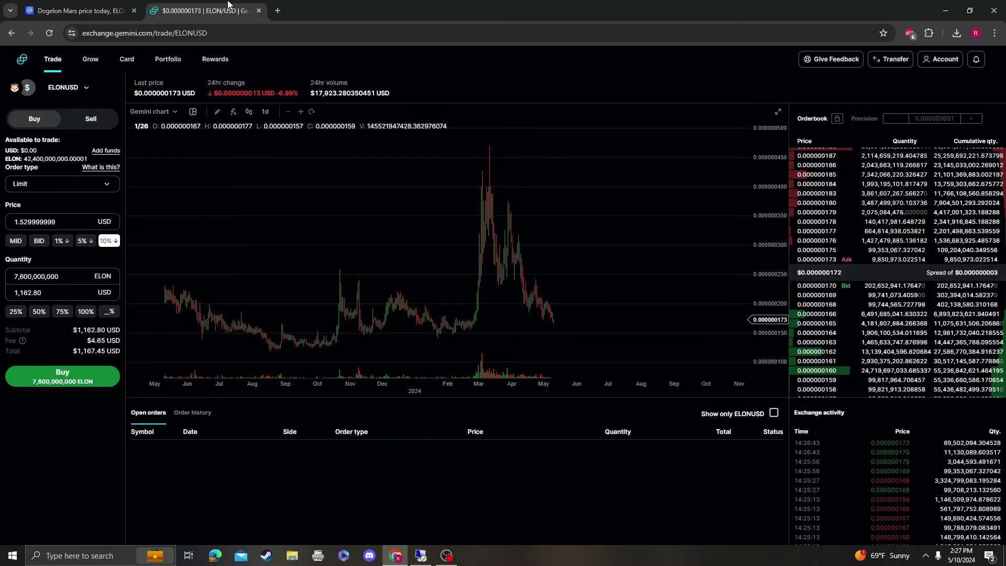
double_click(74, 160)
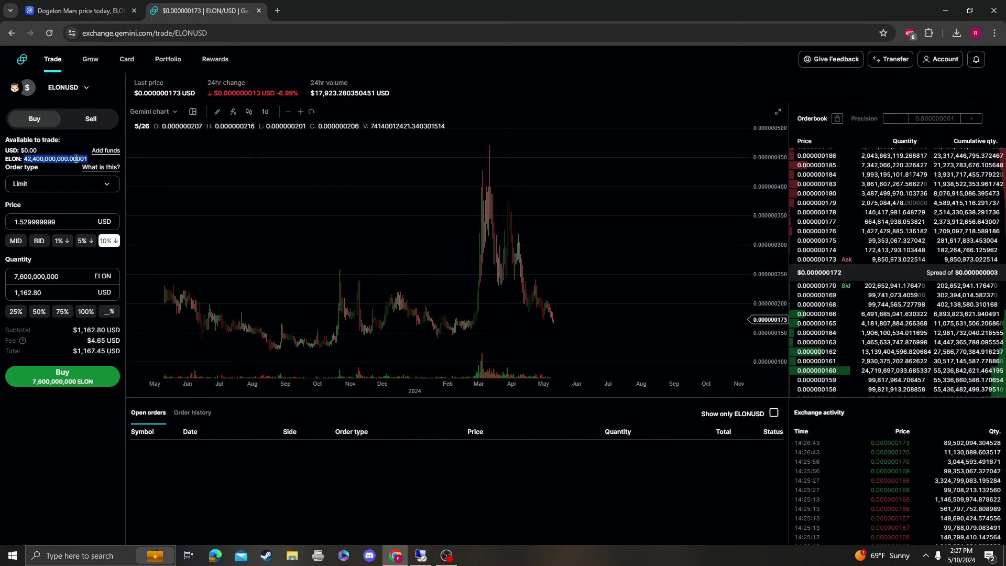
scroll(426, 247, "down", 5)
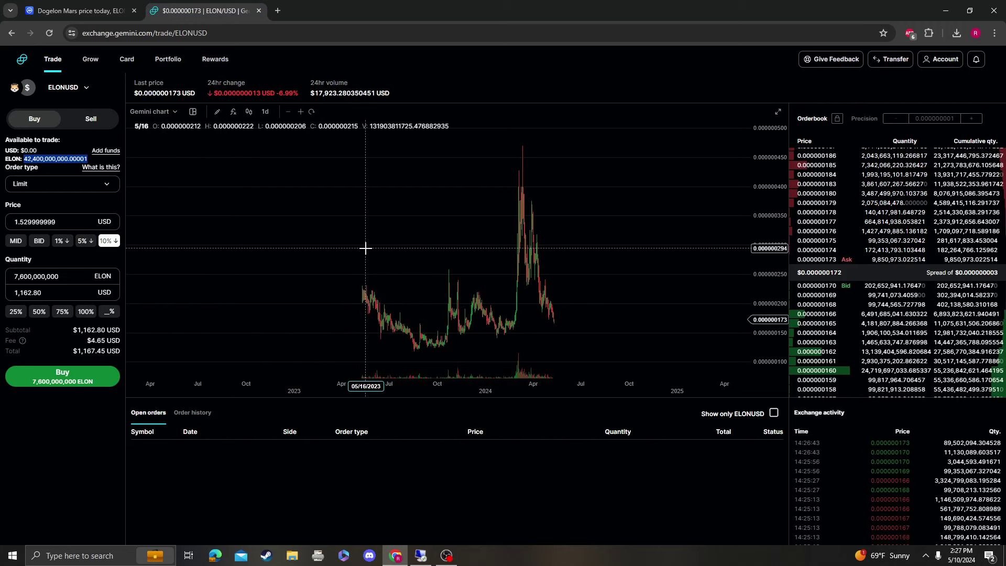
scroll(694, 256, "down", 5)
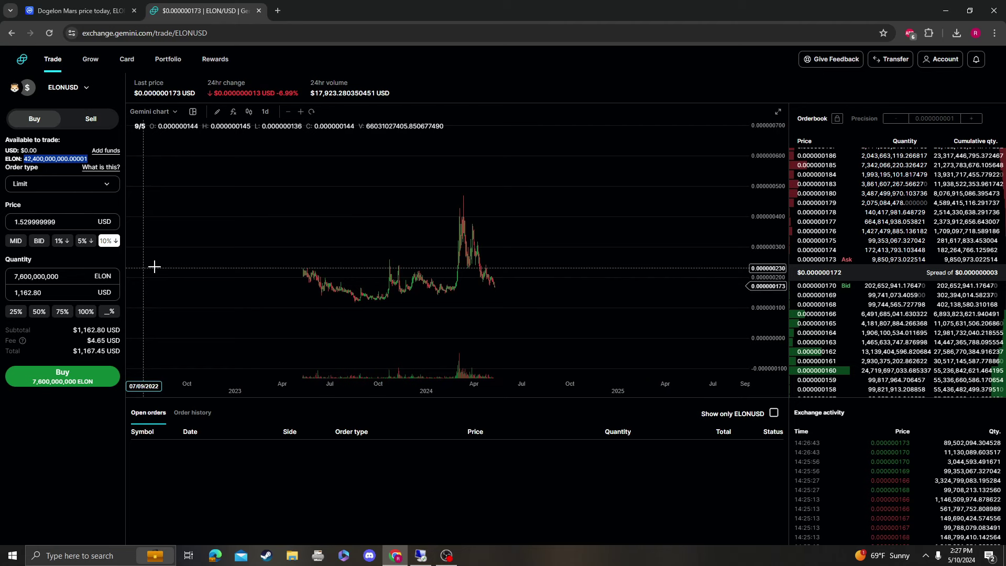
scroll(772, 254, "down", 3)
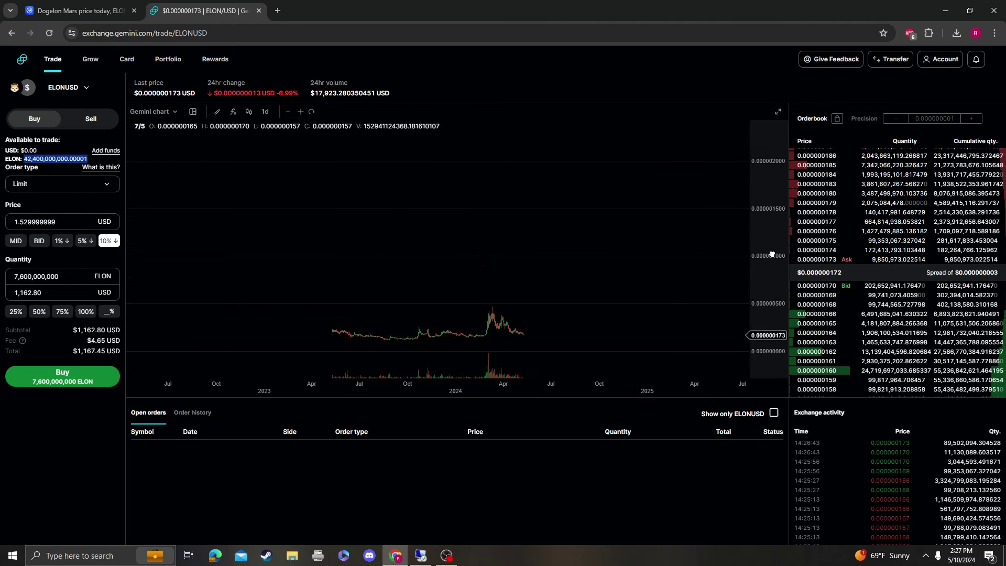
left_click_drag(628, 278, 586, 285)
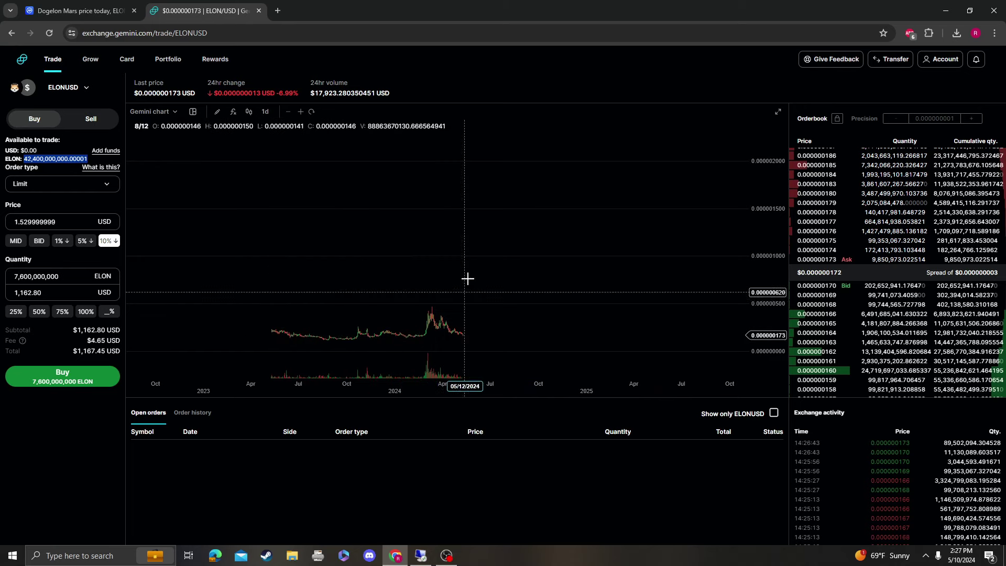
scroll(468, 279, "right", 3)
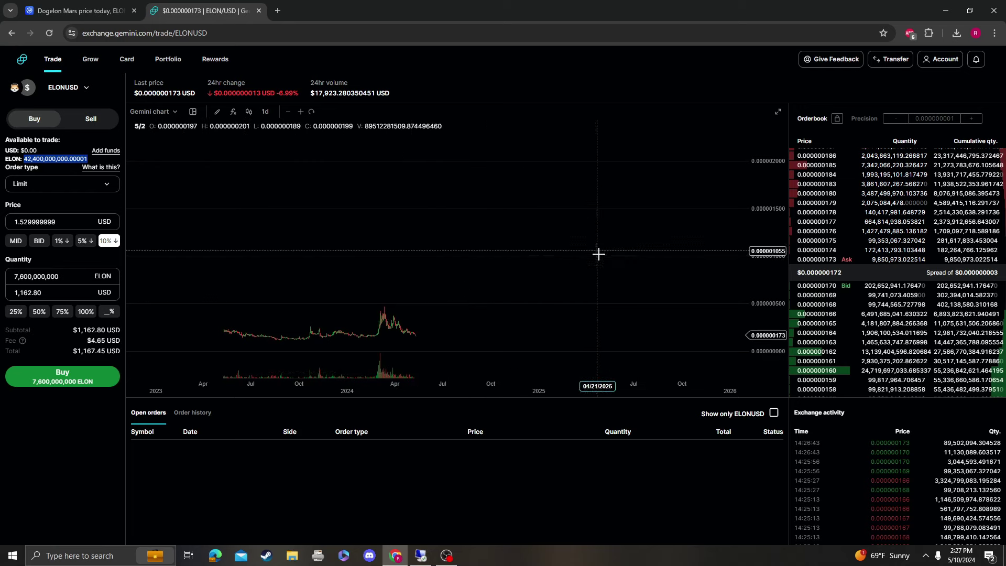
- Close the Gemini tab and scroll CoinMarketCap down to the Dogelon Mars markets table
left_click(78, 4)
left_click(258, 11)
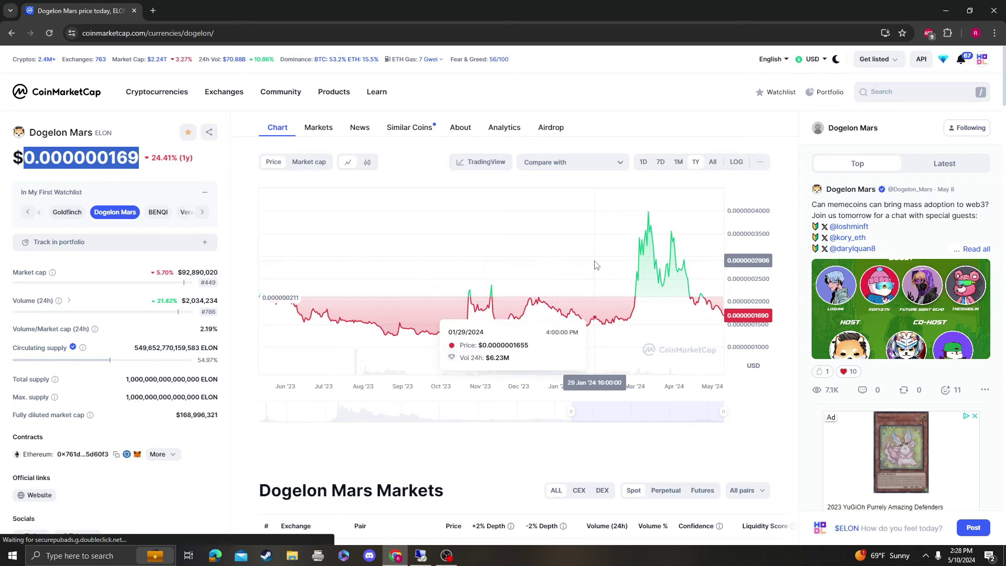
scroll(660, 373, "down", 6)
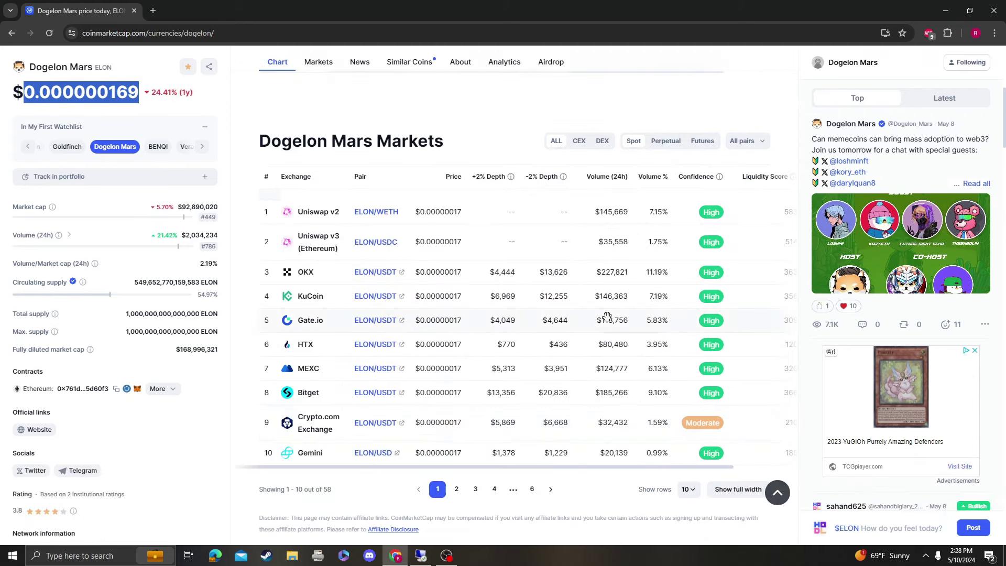